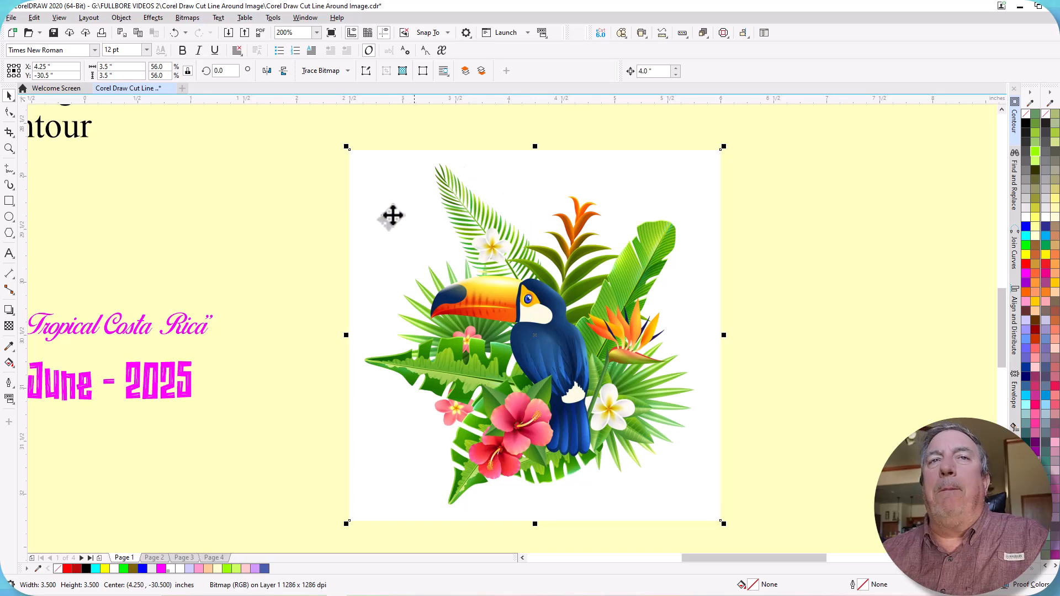
# Step: Start an Outline Trace of the toucan bitmap with the Detailed logo image type and maximize the trace window
pyautogui.scroll(-1, 265, 248)
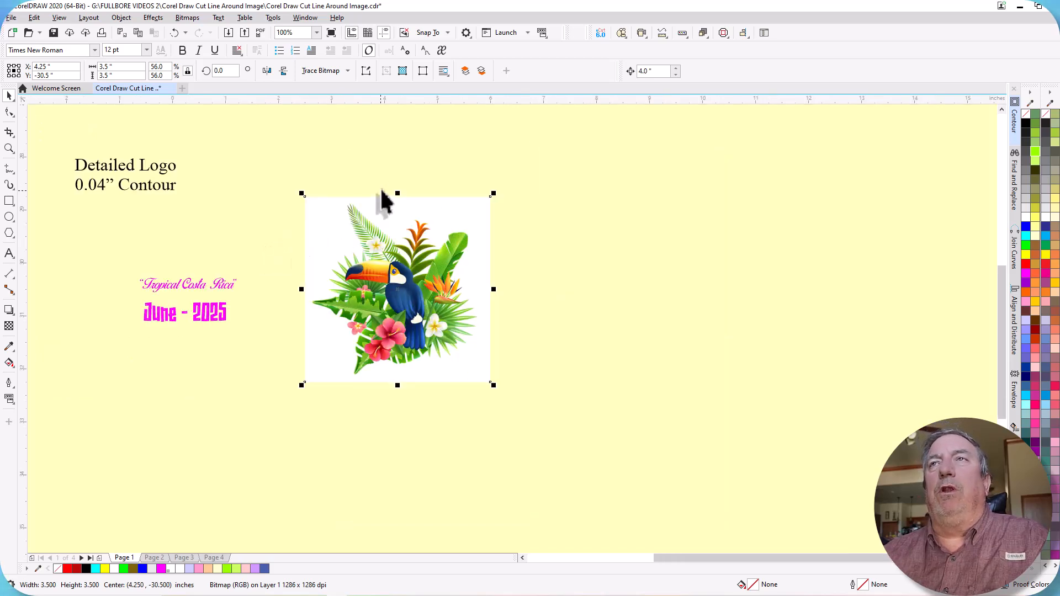
pyautogui.press('Return')
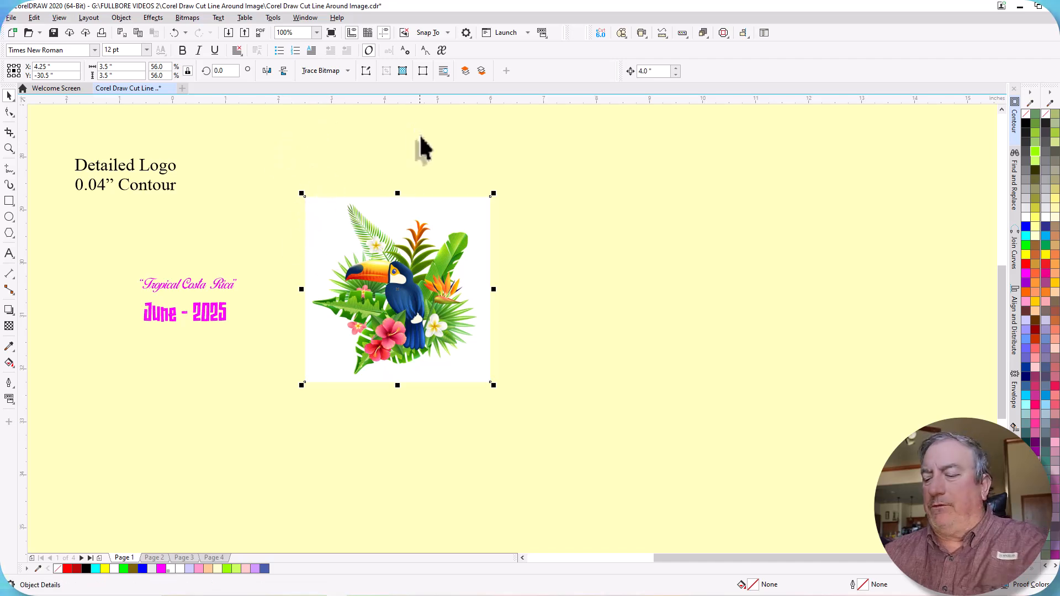
pyautogui.press('Right')
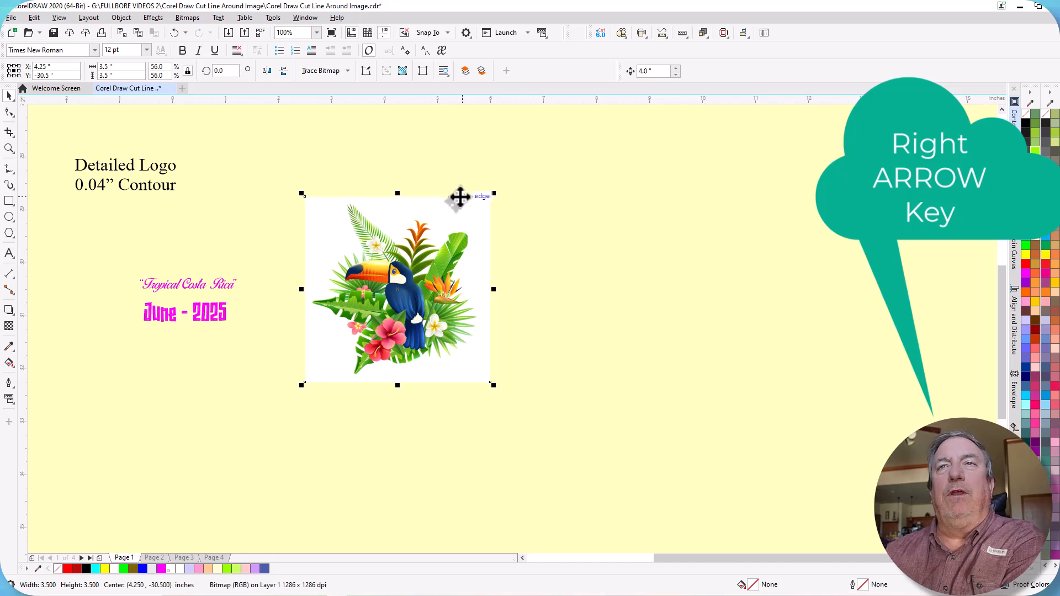
pyautogui.click(338, 71)
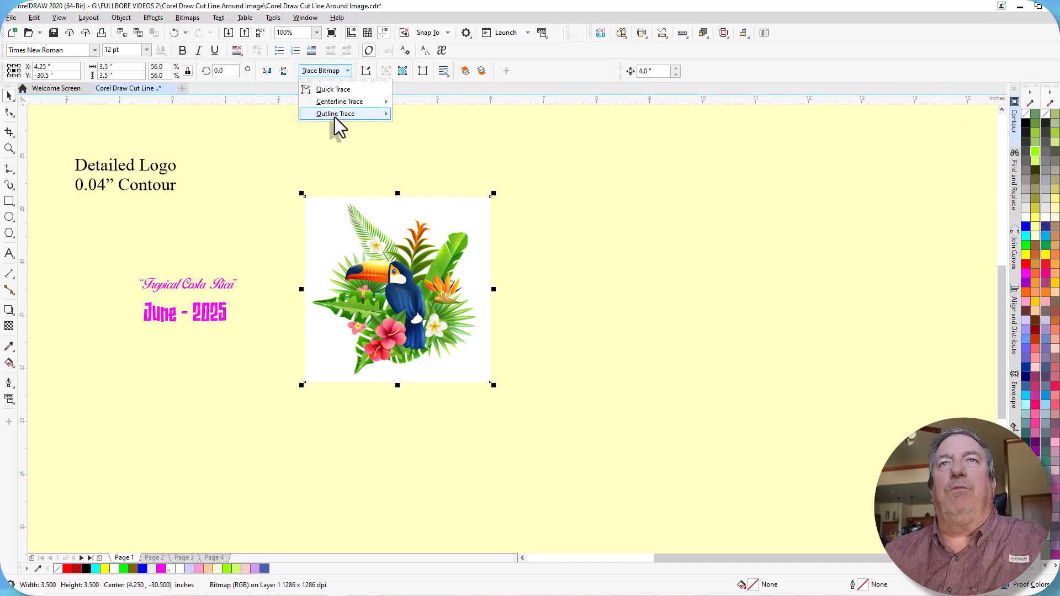
pyautogui.moveTo(335, 117)
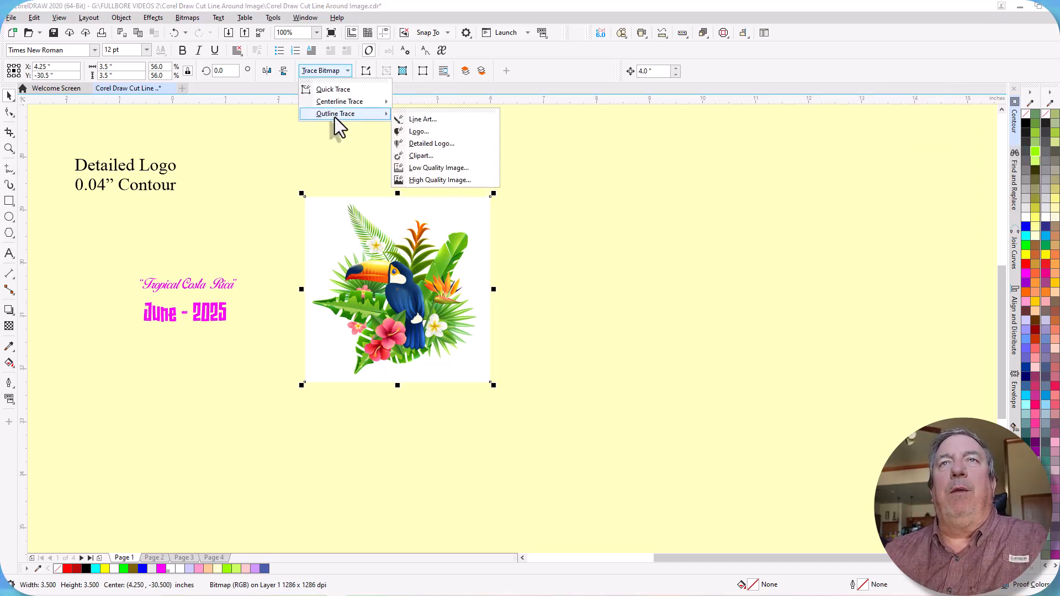
pyautogui.click(432, 144)
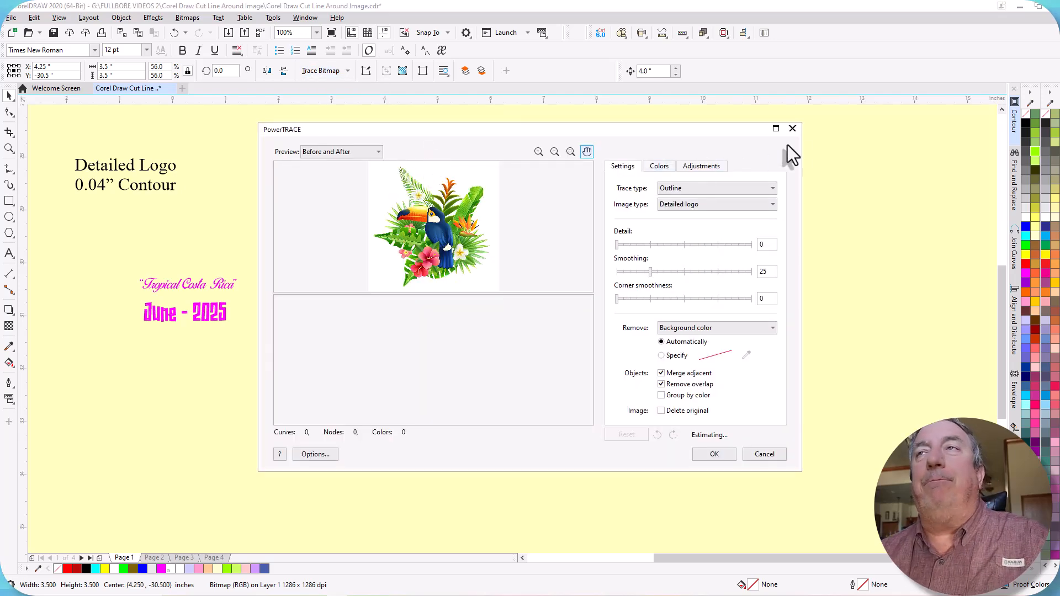
pyautogui.click(775, 130)
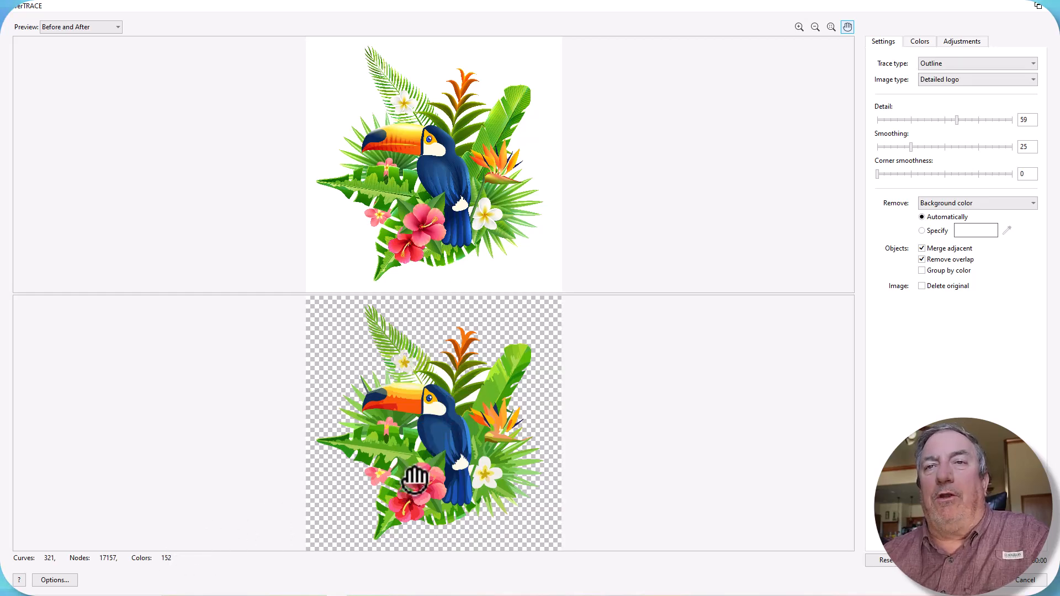
# Step: Set the trace to remove color from the entire image instead of only the background color
pyautogui.scroll(5, 407, 350)
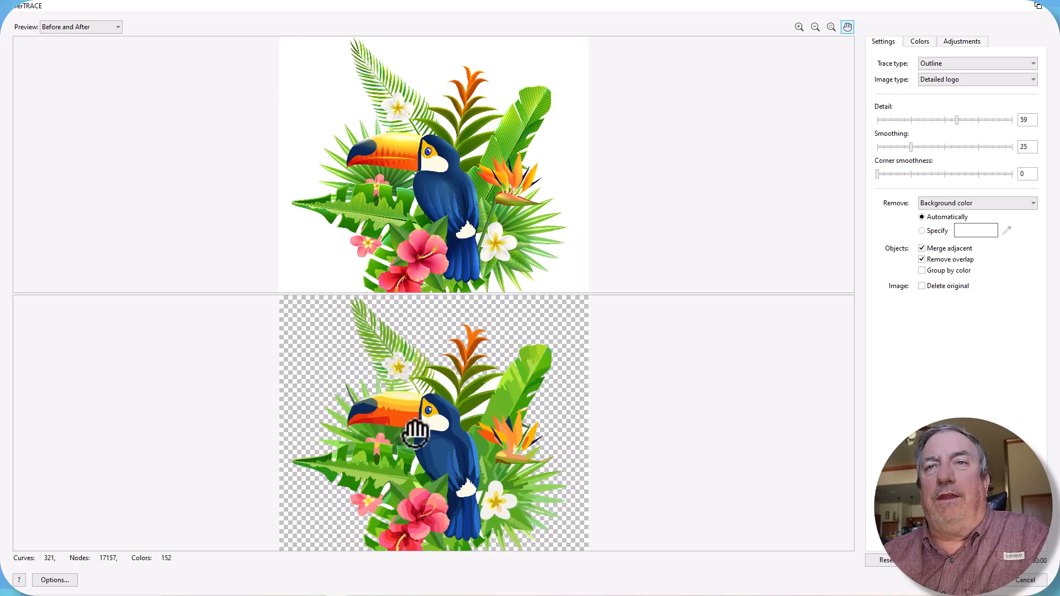
pyautogui.scroll(1, 414, 395)
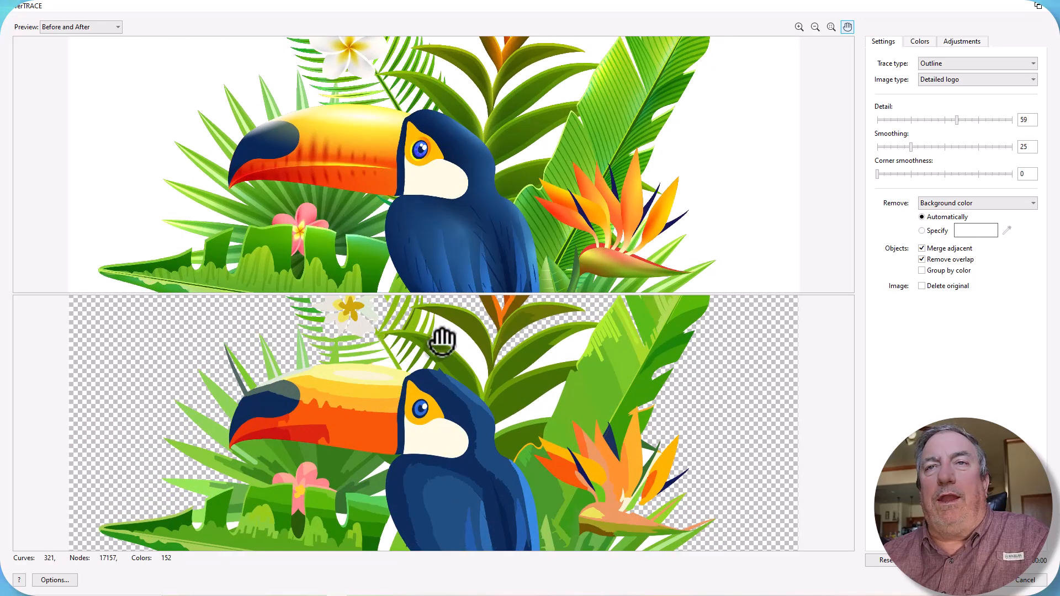
pyautogui.scroll(-4, 419, 373)
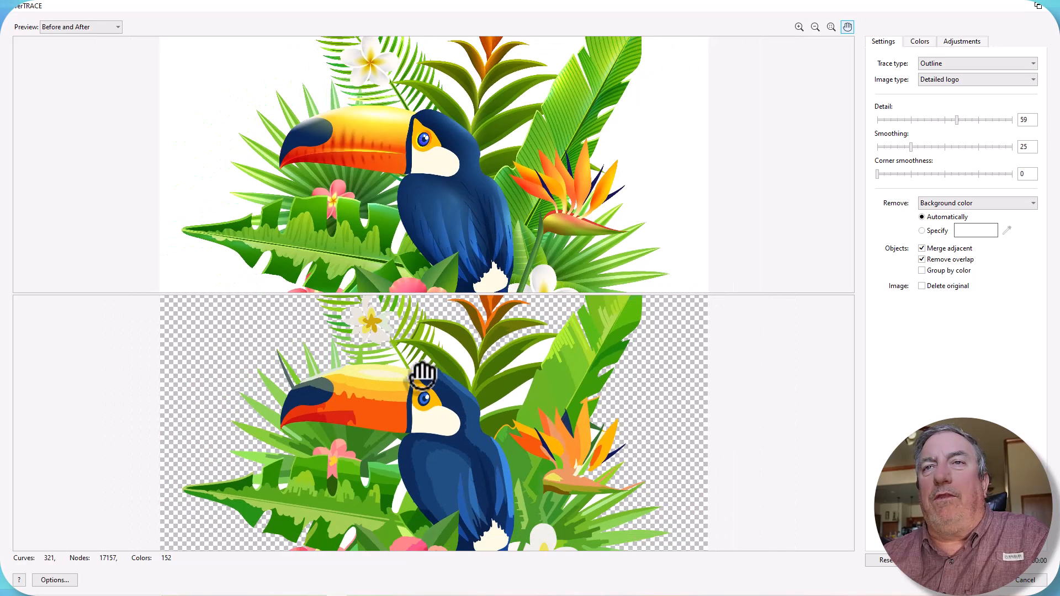
pyautogui.scroll(1, 395, 373)
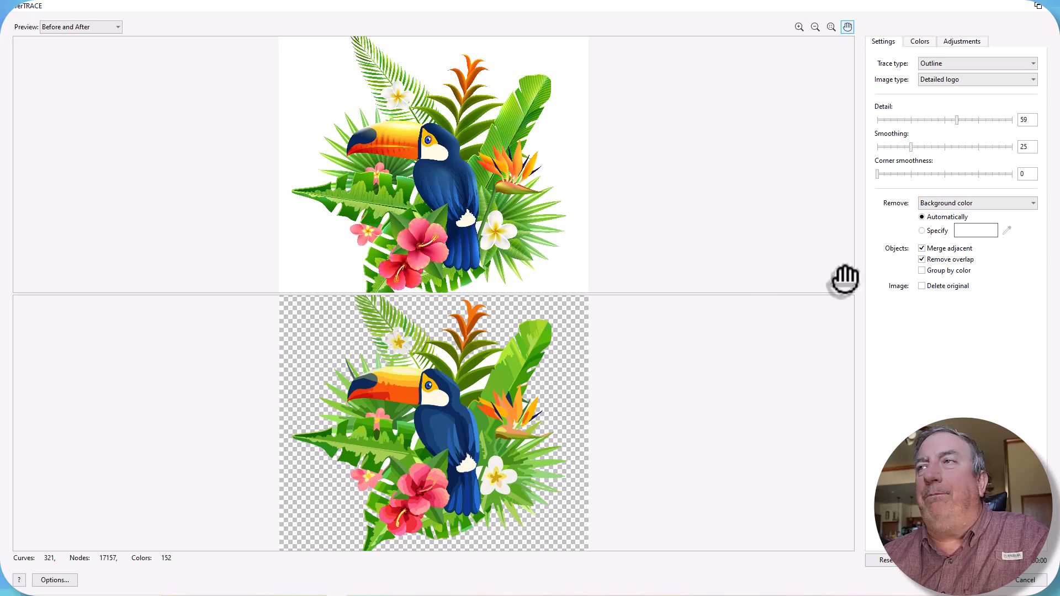
pyautogui.click(976, 204)
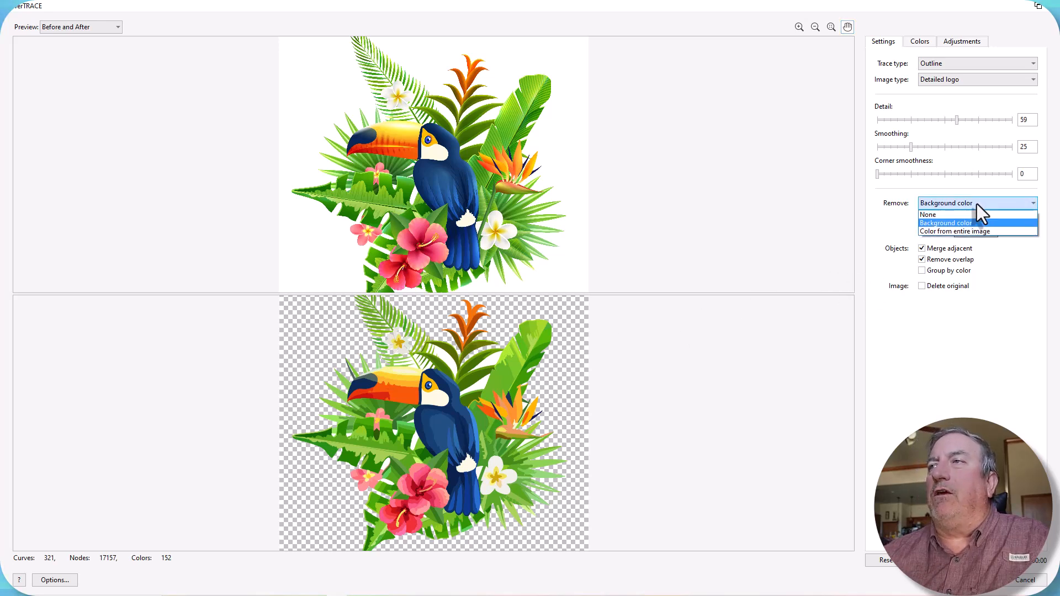
pyautogui.click(950, 232)
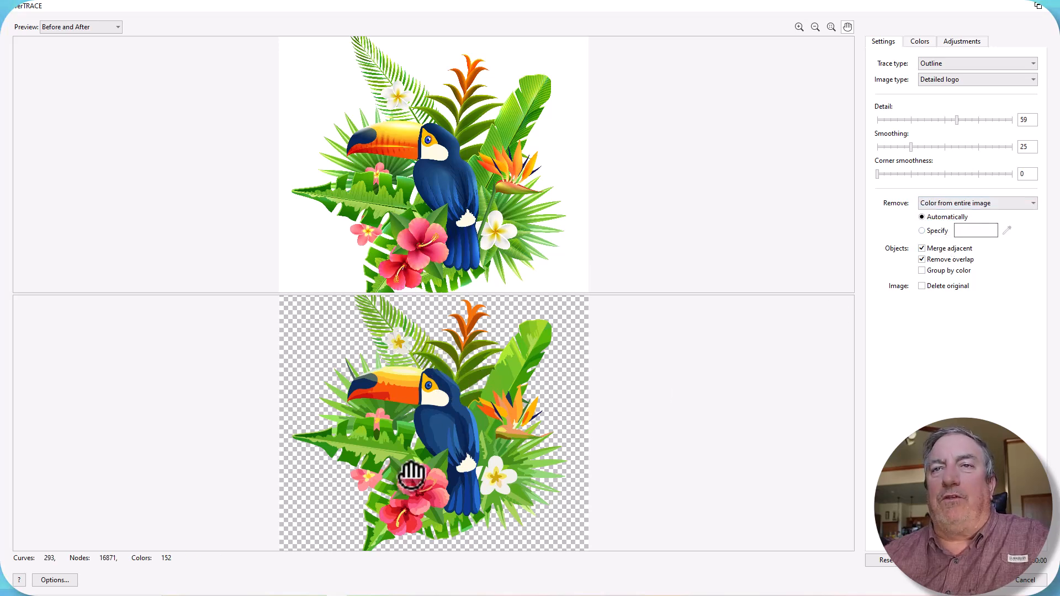
# Step: Raise the trace detail to 100 and accept the trace of the toucan image
pyautogui.scroll(-1, 469, 499)
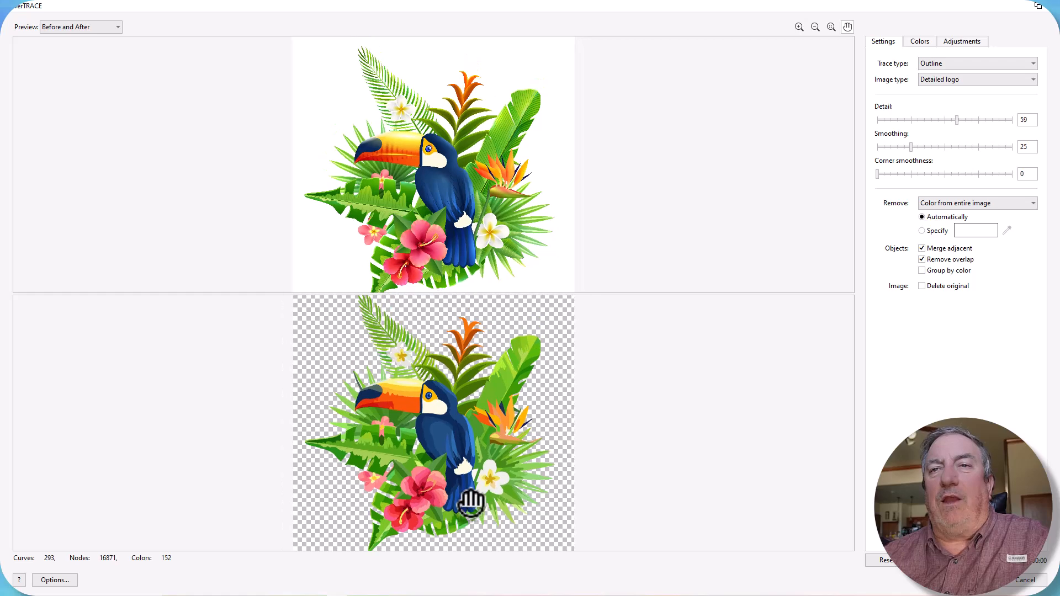
pyautogui.scroll(2, 437, 411)
pyautogui.scroll(5, 437, 411)
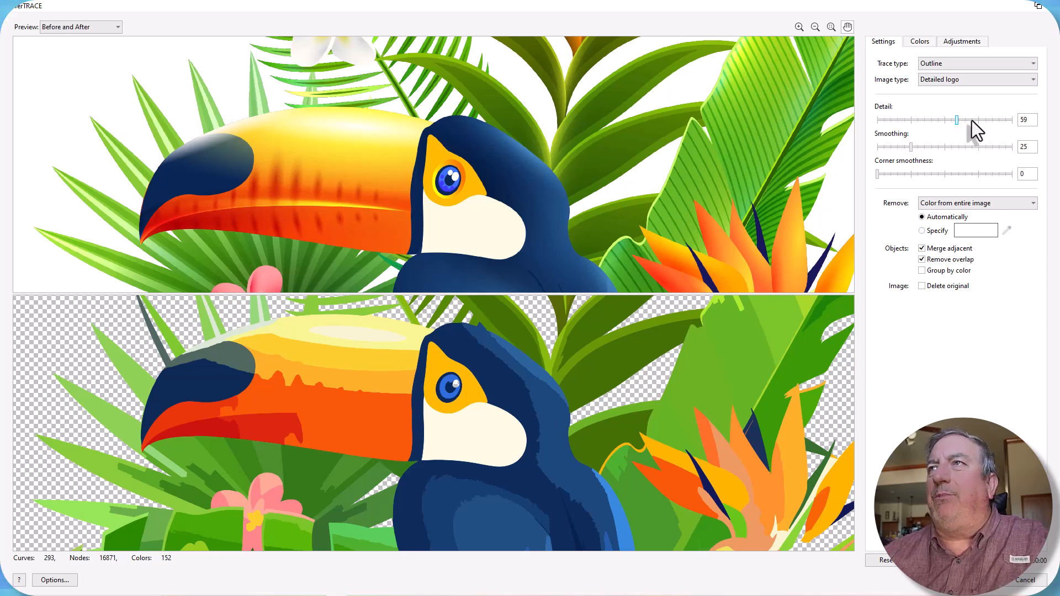
pyautogui.click(1011, 119)
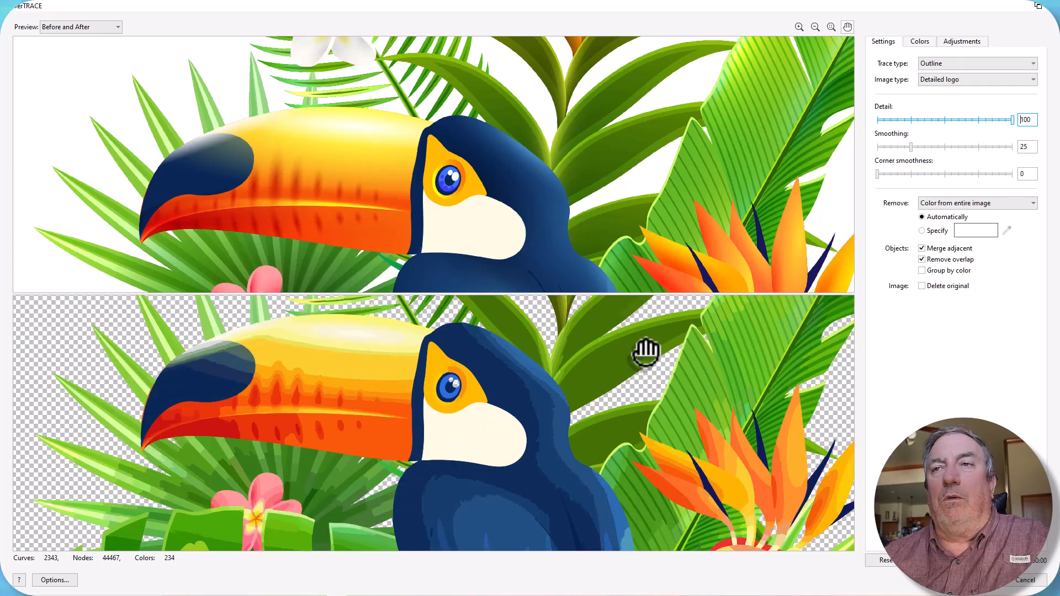
pyautogui.scroll(-4, 530, 386)
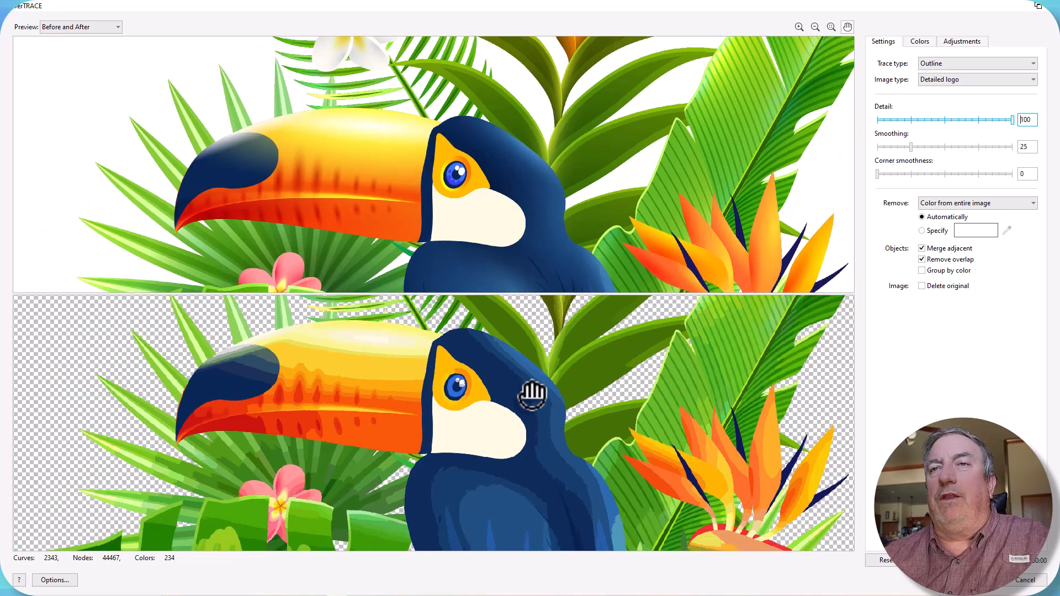
pyautogui.scroll(-3, 493, 397)
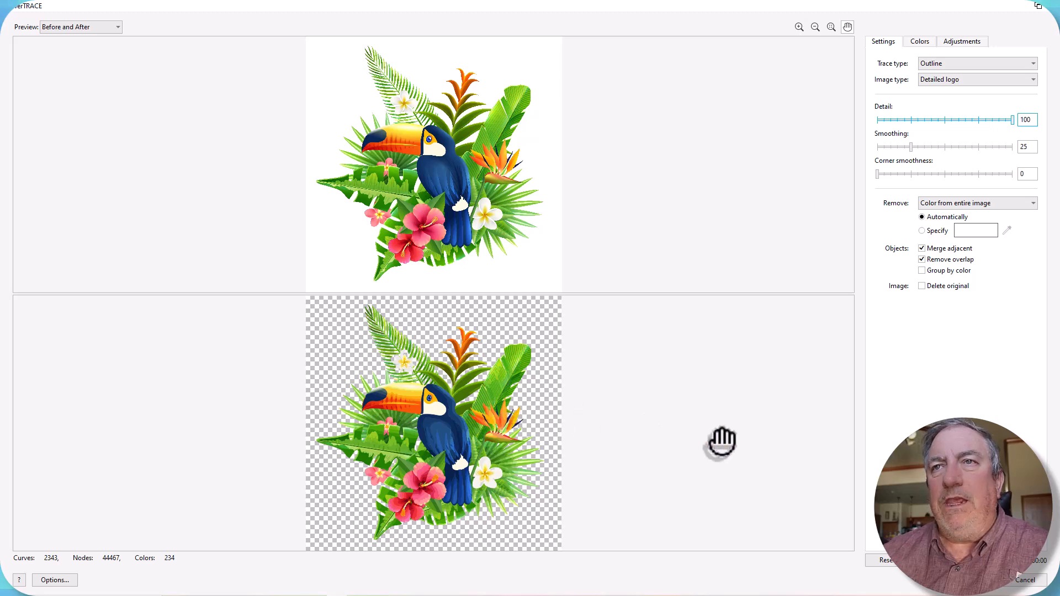
pyautogui.click(988, 579)
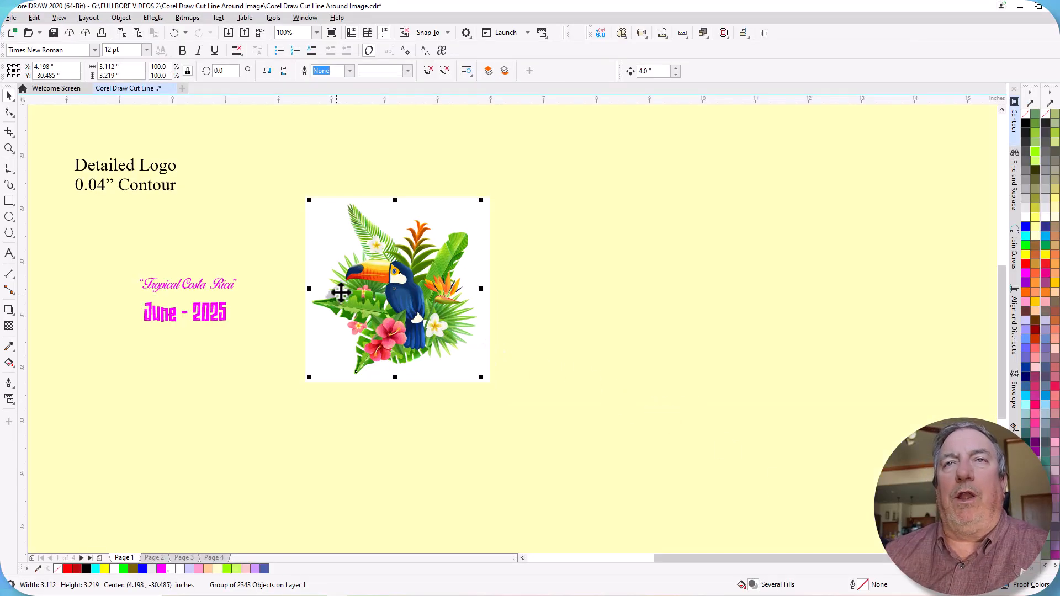
# Step: Move the traced vector group 4 inches to the right, off the original bitmap
pyautogui.scroll(2, 406, 271)
pyautogui.scroll(-2, 378, 284)
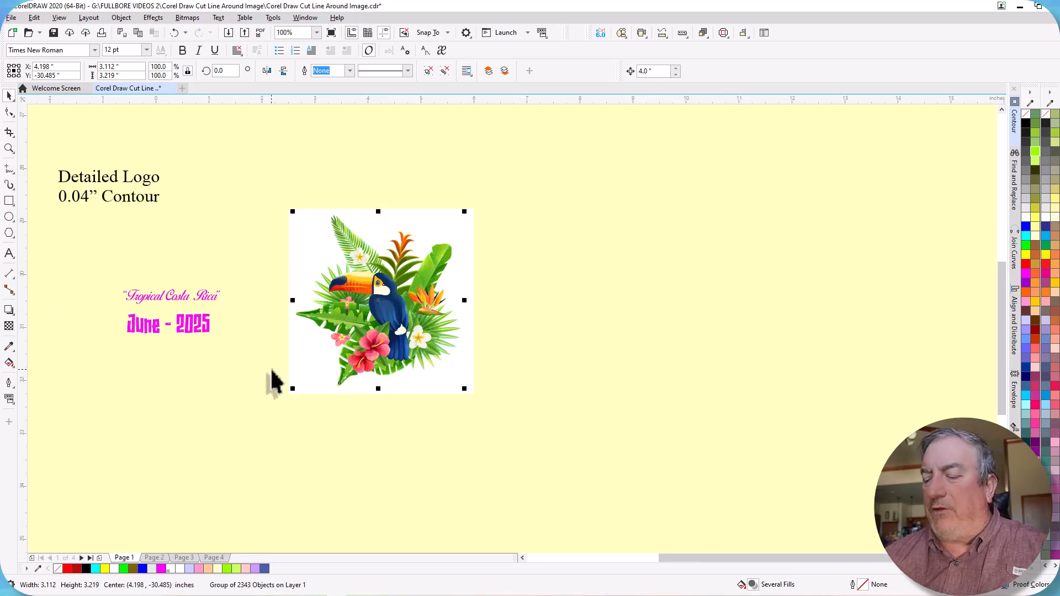
pyautogui.press('Right')
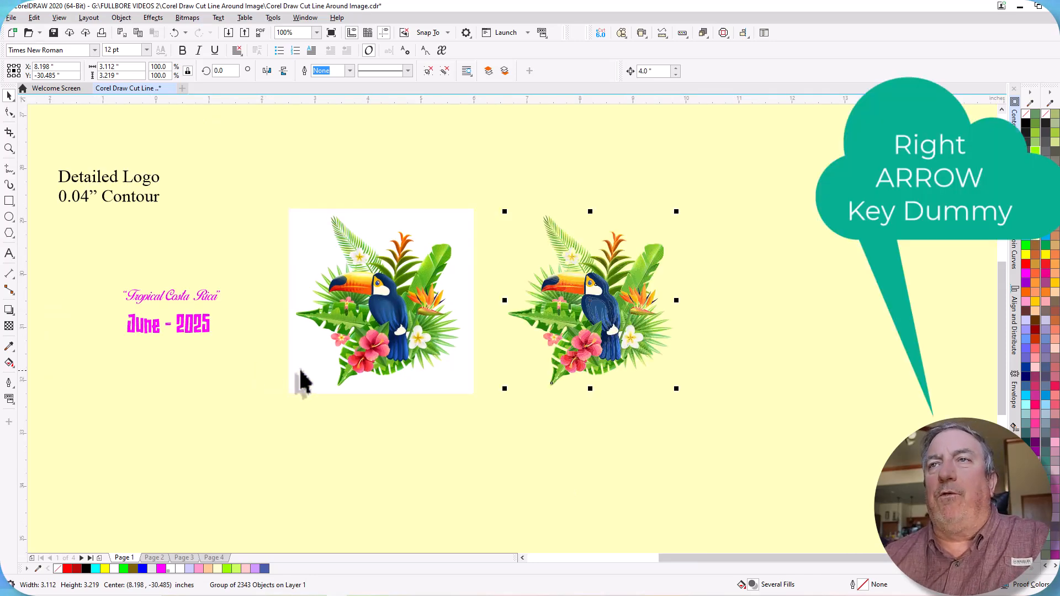
# Step: Compare the traced vector artwork with the original bitmap up close, examining the toucan's feathers and the surrounding leaves
pyautogui.scroll(-2, 518, 358)
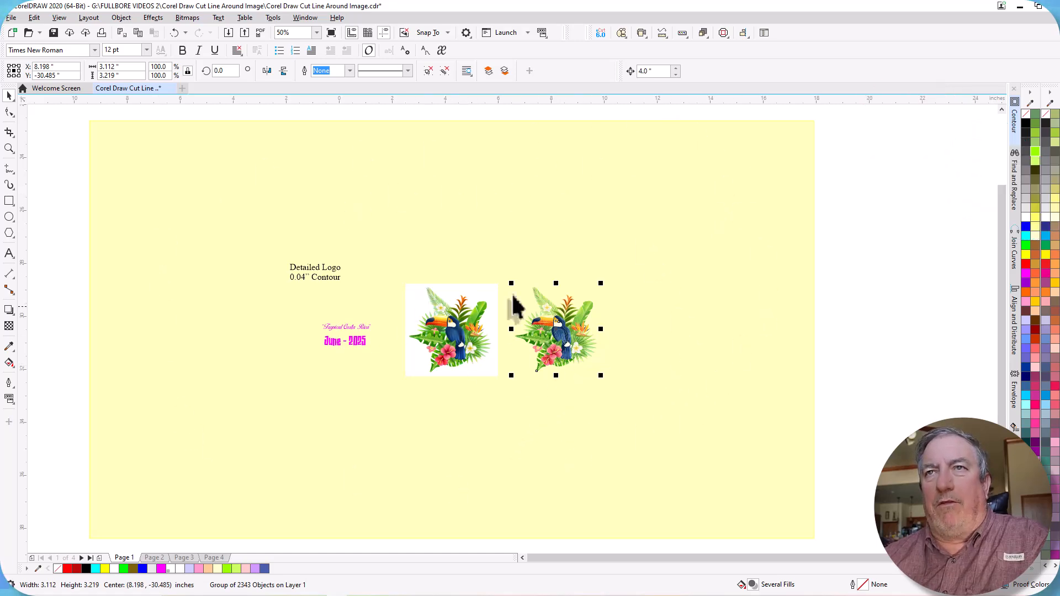
pyautogui.scroll(6, 574, 325)
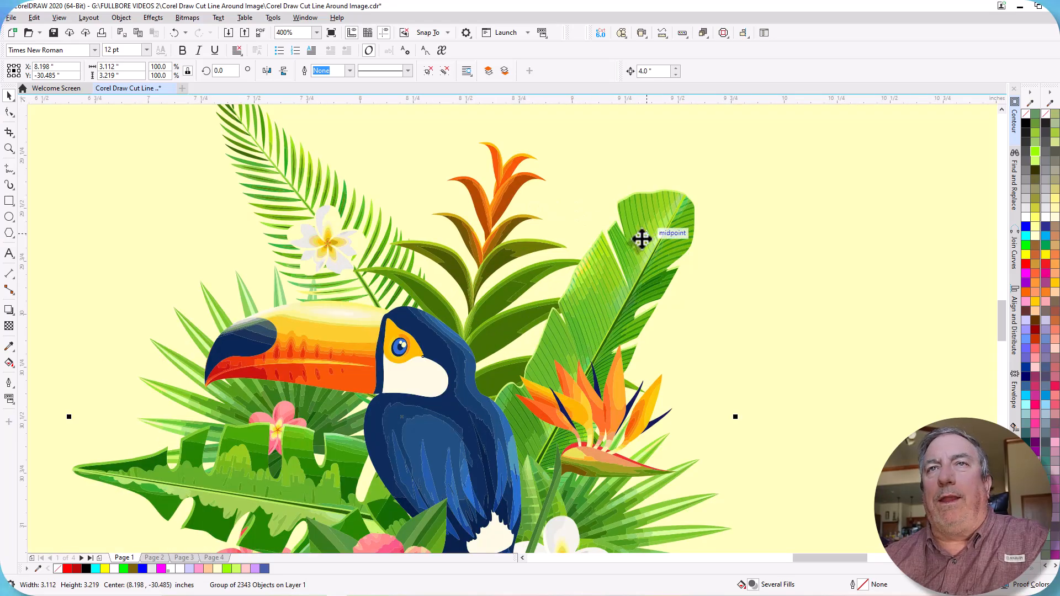
pyautogui.scroll(-5, 604, 268)
pyautogui.scroll(3, 539, 352)
pyautogui.scroll(3, 540, 352)
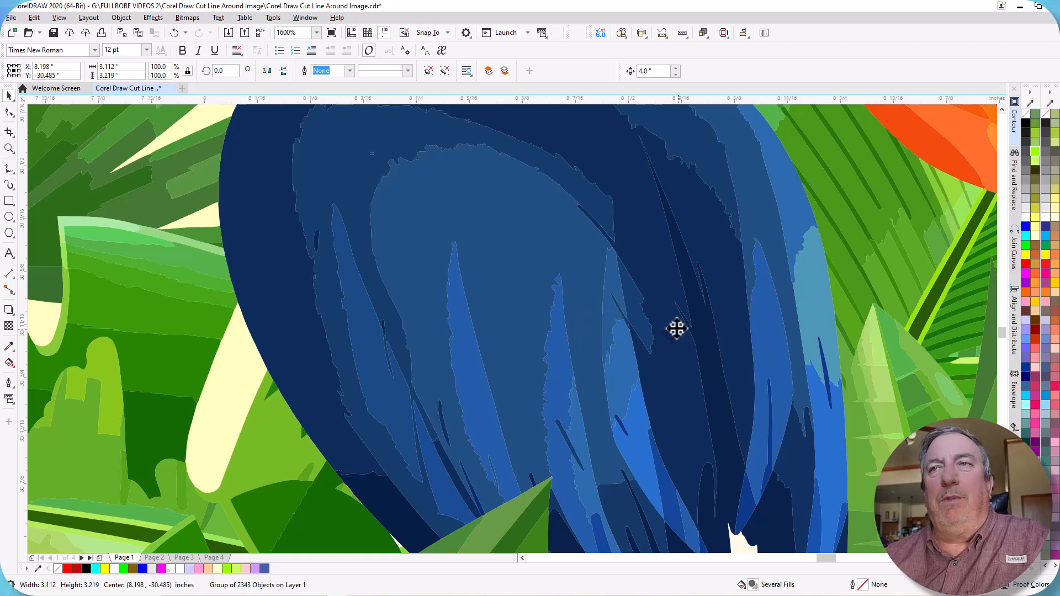
pyautogui.scroll(-8, 676, 328)
pyautogui.scroll(3, 418, 339)
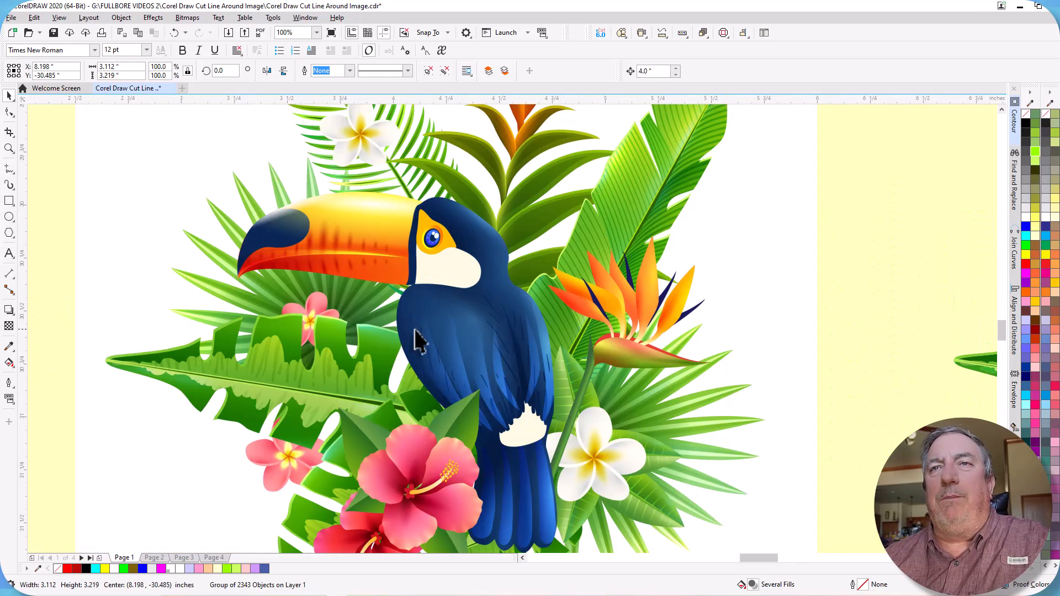
pyautogui.scroll(2, 418, 339)
pyautogui.scroll(-5, 415, 338)
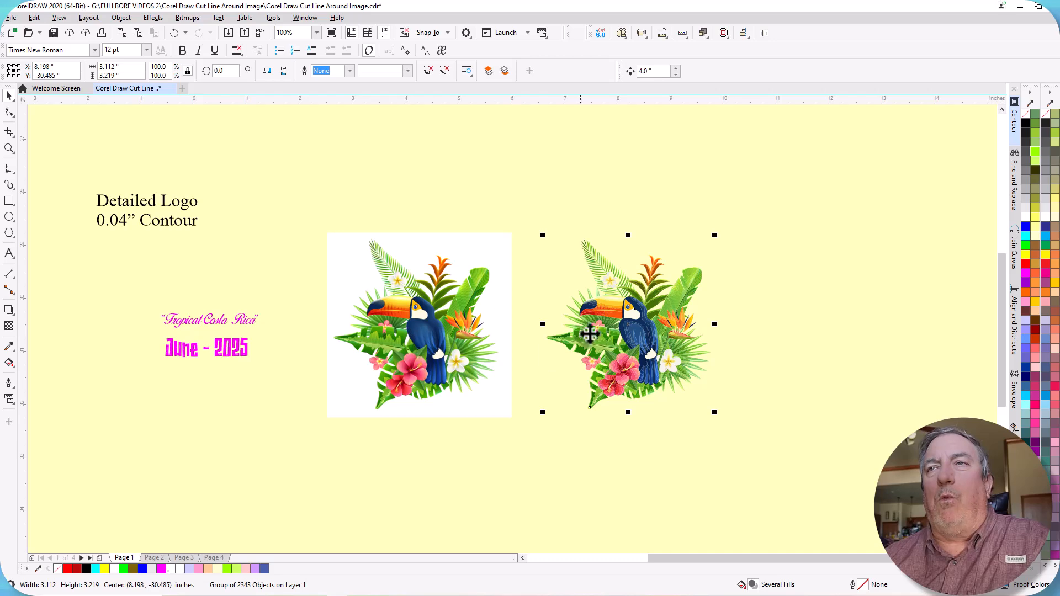
# Step: Create a boundary curve around the traced toucan group with the Boundary shaping command
pyautogui.scroll(1, 634, 329)
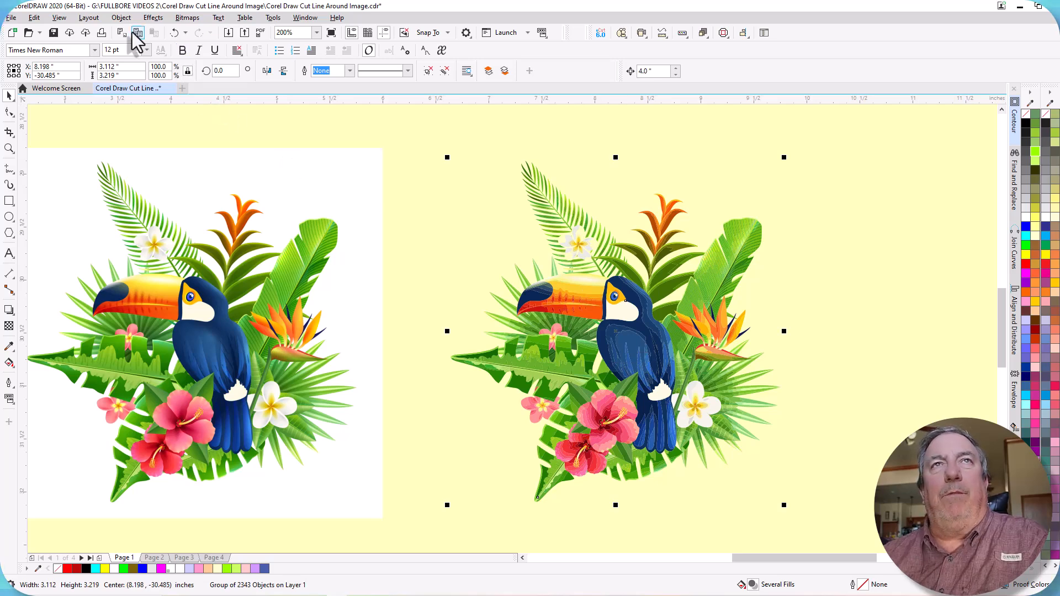
pyautogui.click(121, 18)
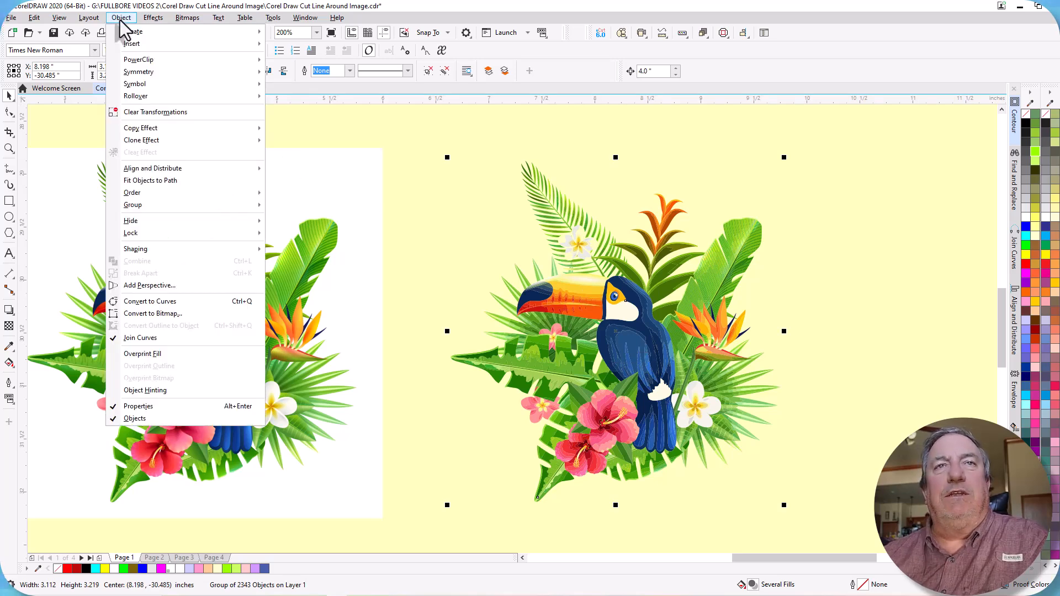
pyautogui.moveTo(124, 252)
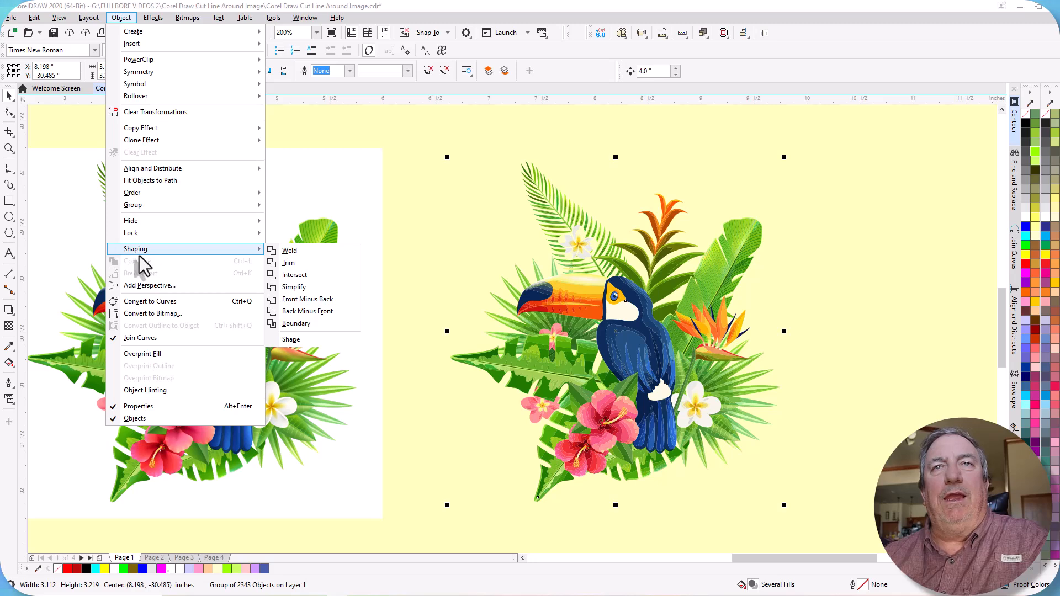
pyautogui.click(297, 324)
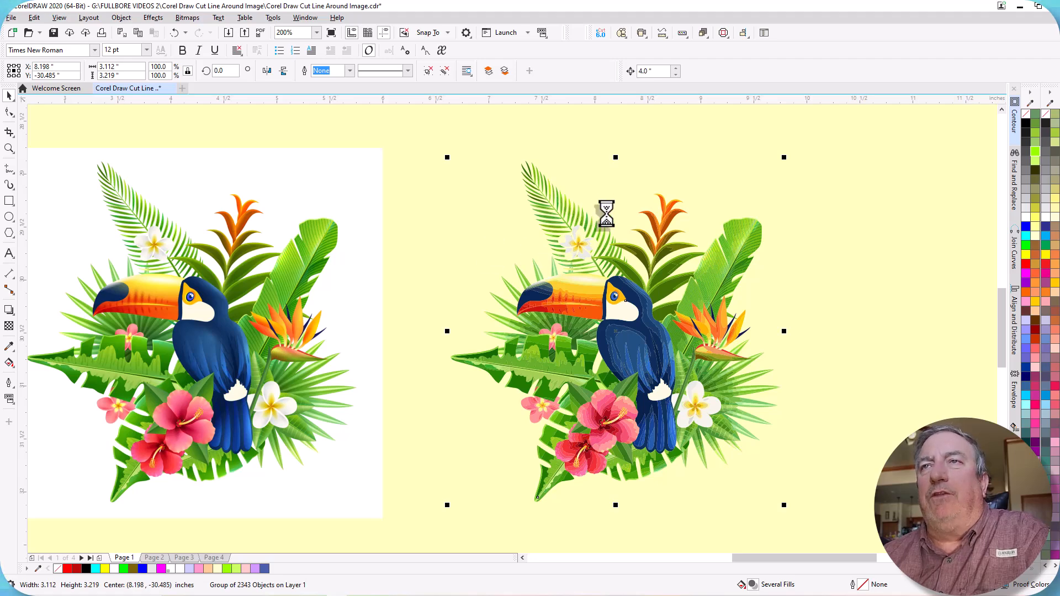
pyautogui.click(550, 279)
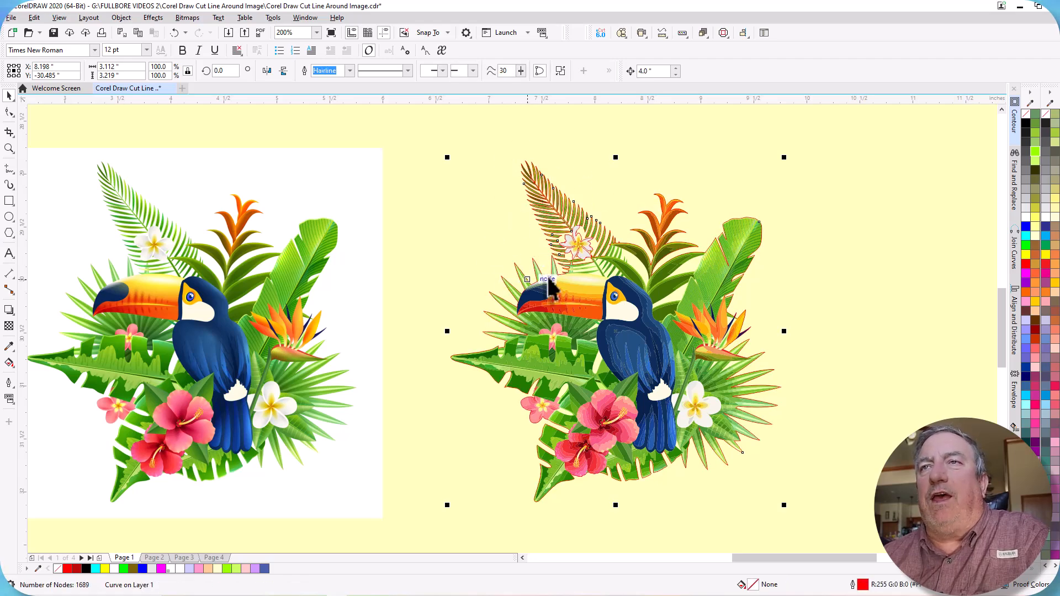
# Step: Apply a one-step outside contour with a 0.04-inch offset and rounded corners to the boundary curve, and break the contour apart
pyautogui.scroll(3, 583, 249)
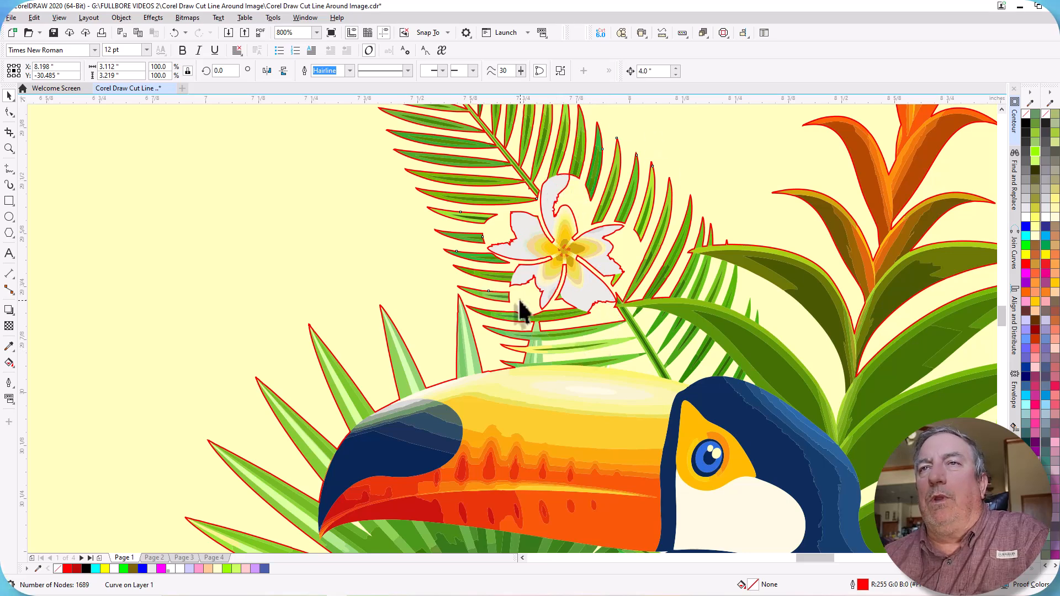
pyautogui.scroll(-2, 529, 270)
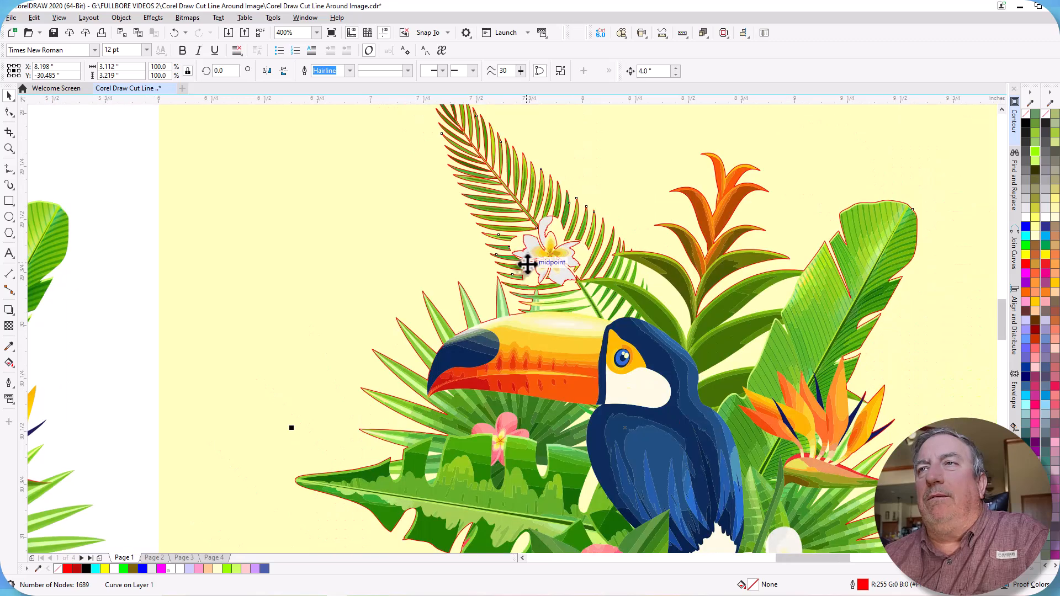
pyautogui.scroll(-2, 528, 264)
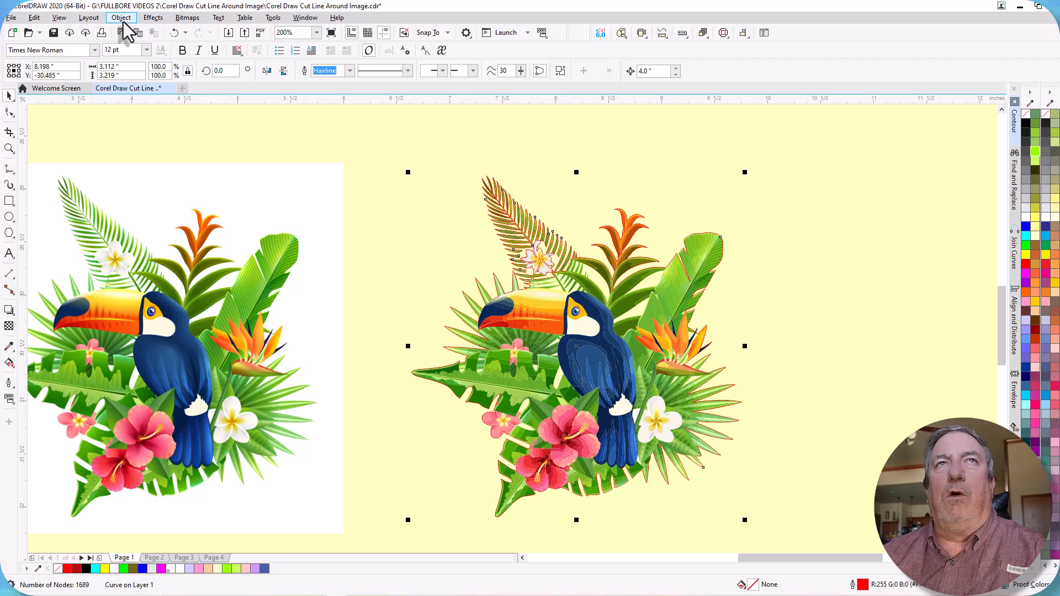
pyautogui.click(153, 18)
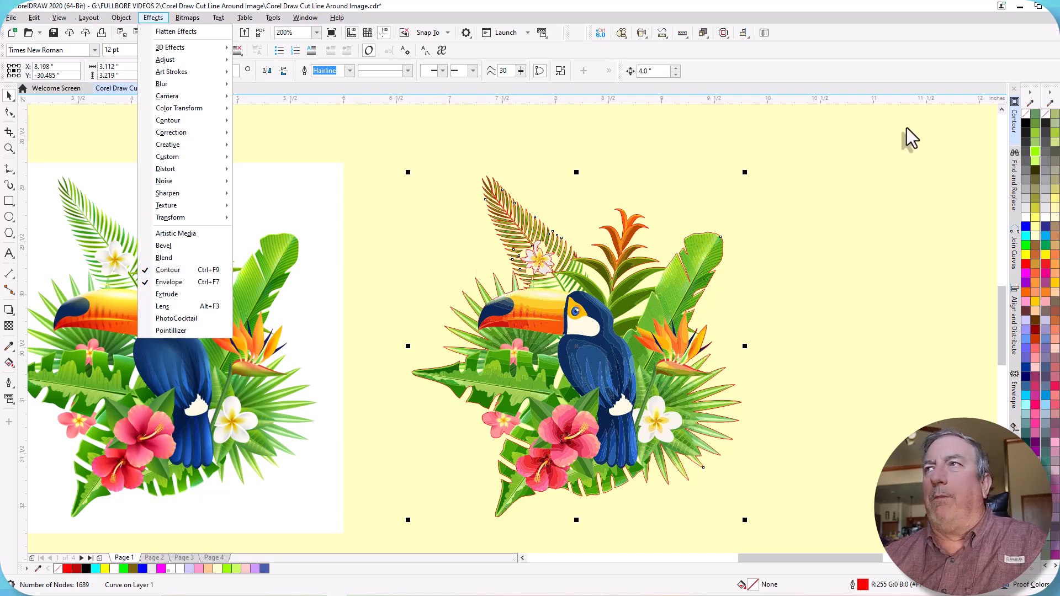
pyautogui.click(1012, 119)
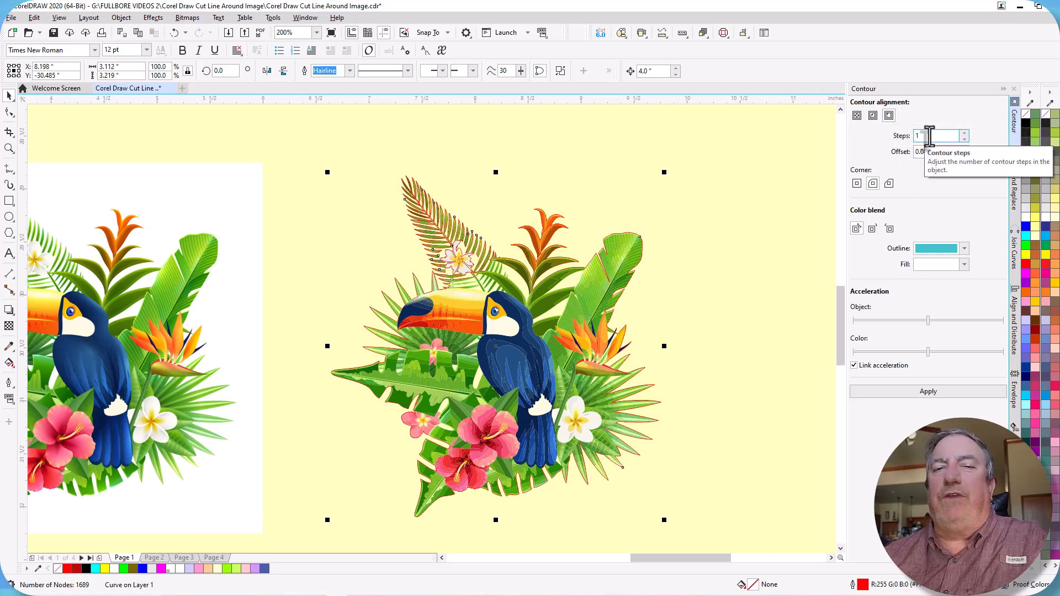
pyautogui.click(872, 184)
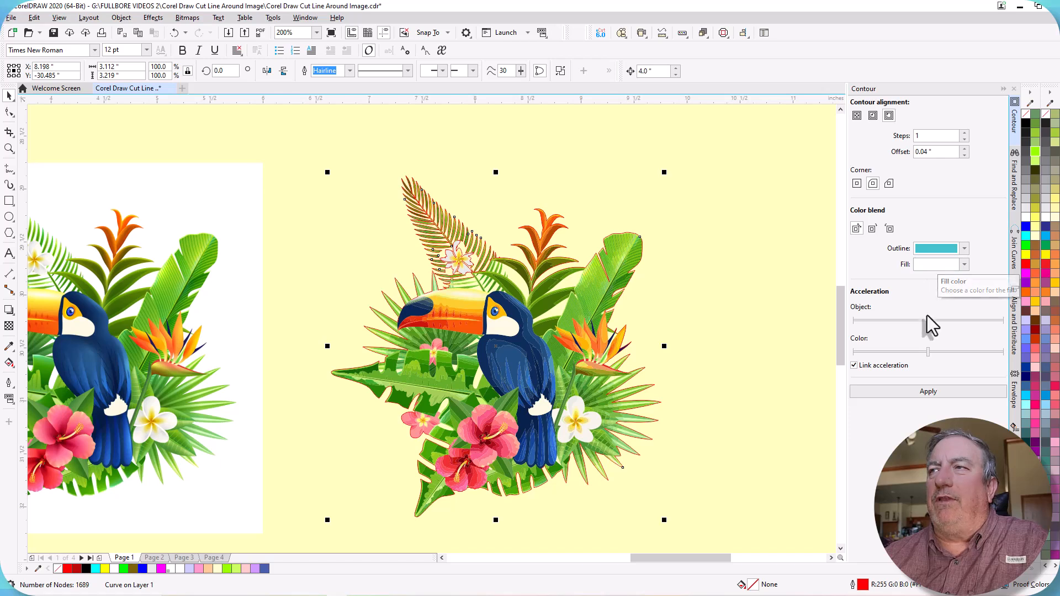
pyautogui.click(923, 391)
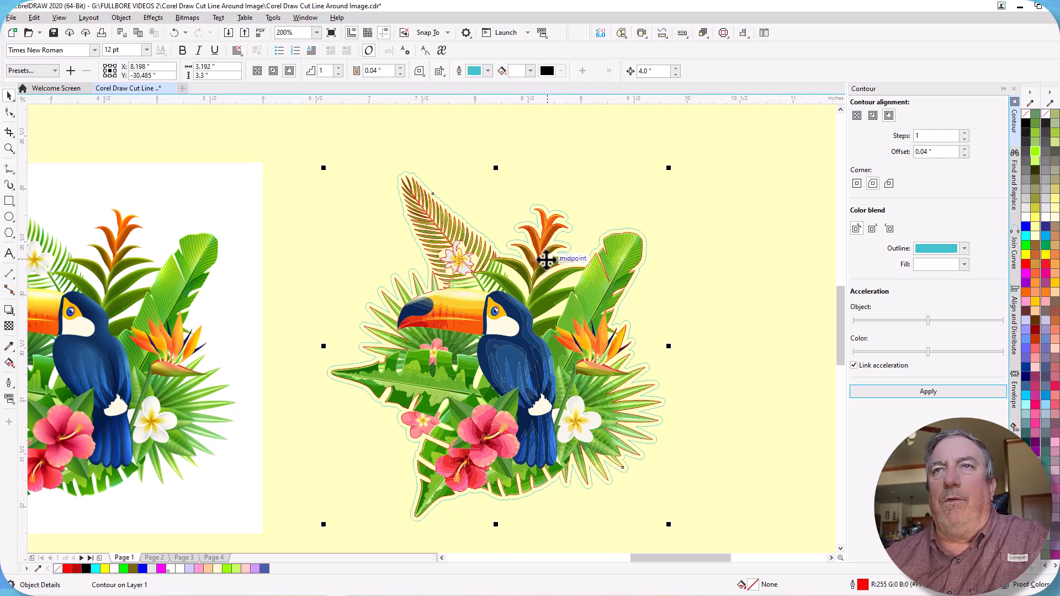
pyautogui.click(121, 17)
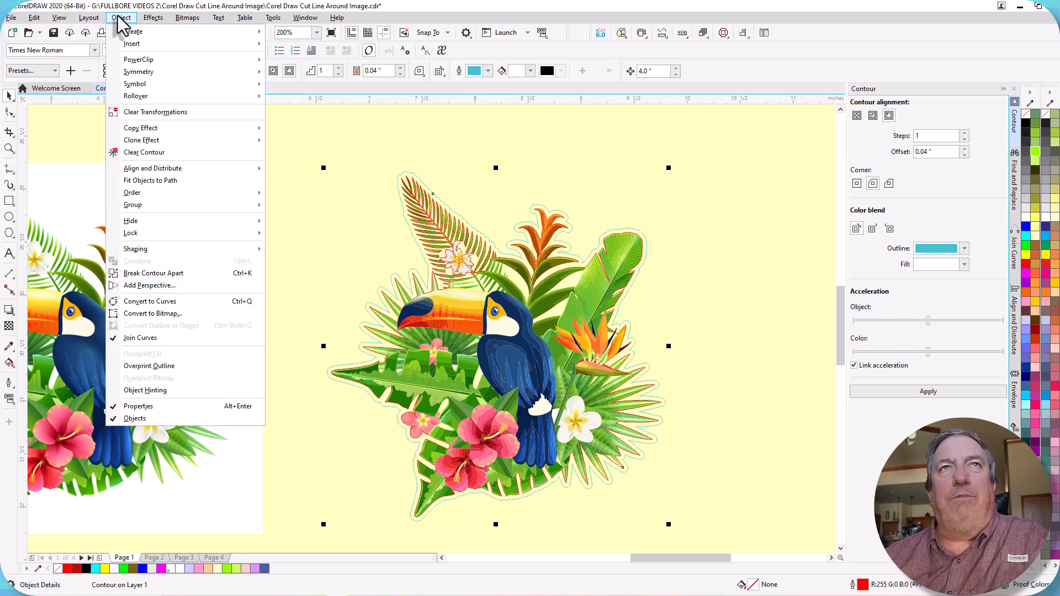
pyautogui.click(139, 274)
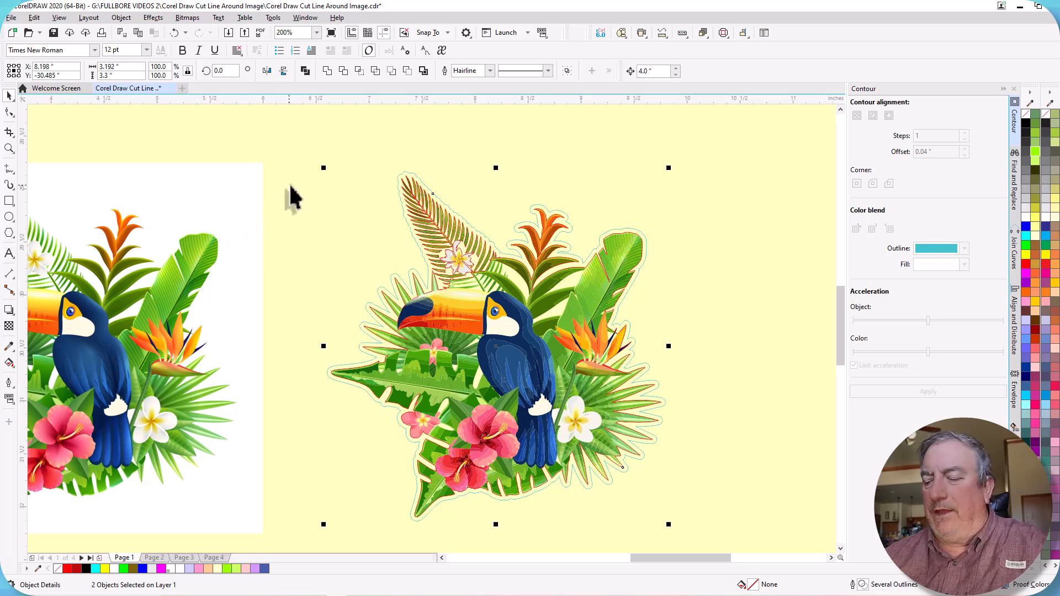
# Step: Try moving the boundary curve and the contour curve together 4 inches left onto the original bitmap
pyautogui.scroll(-3, 618, 182)
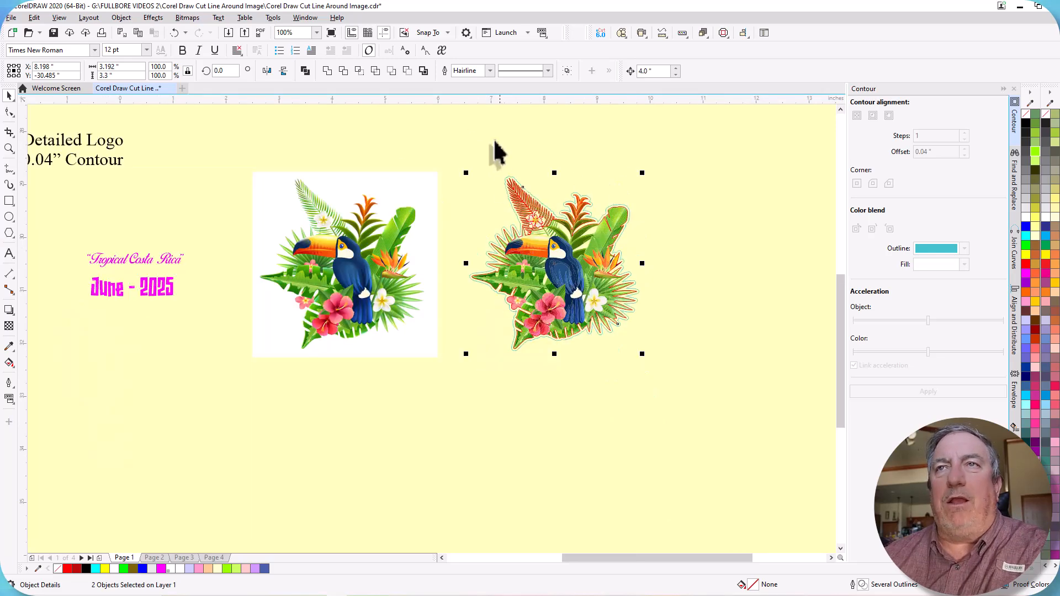
pyautogui.scroll(3, 396, 126)
pyautogui.scroll(-2, 396, 136)
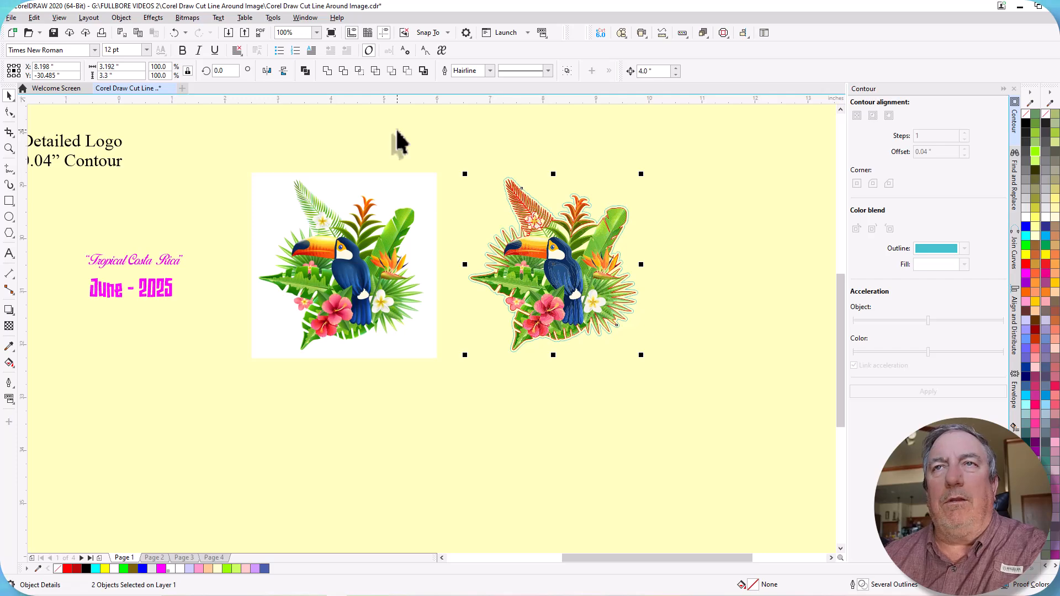
pyautogui.press('Left')
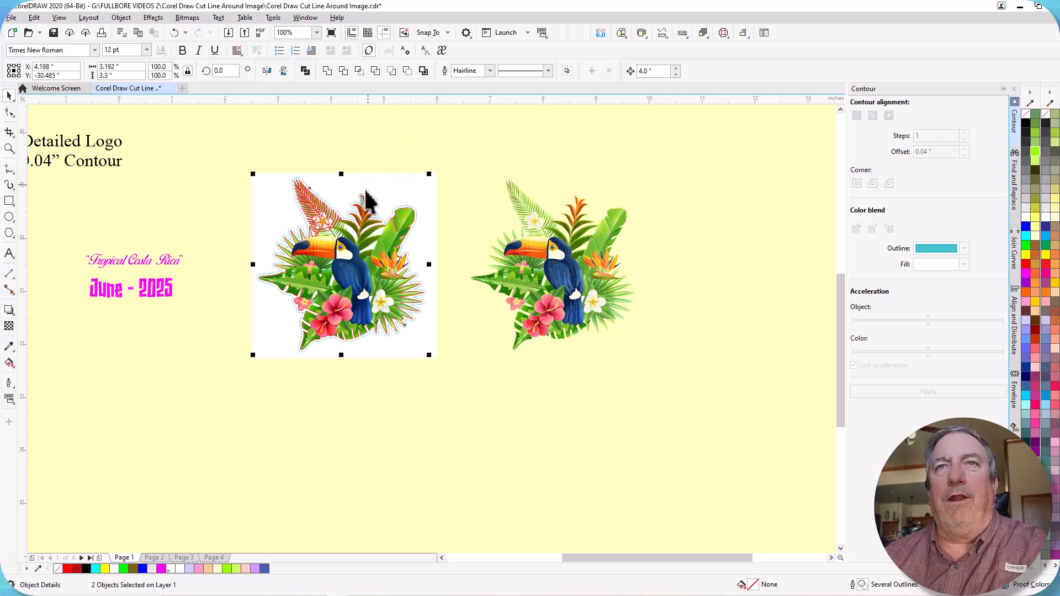
pyautogui.scroll(4, 316, 228)
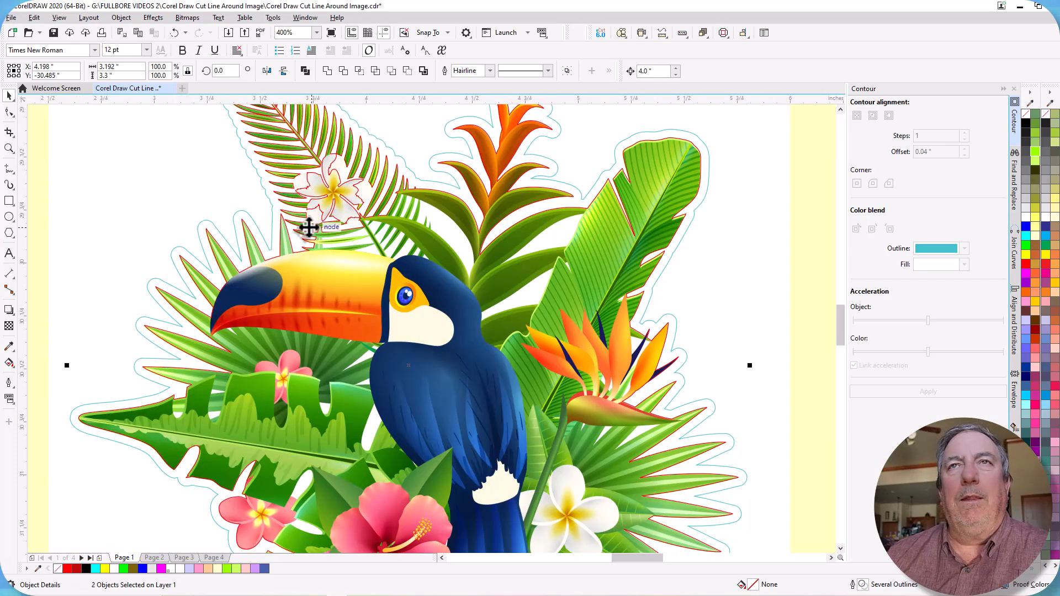
pyautogui.scroll(-2, 307, 229)
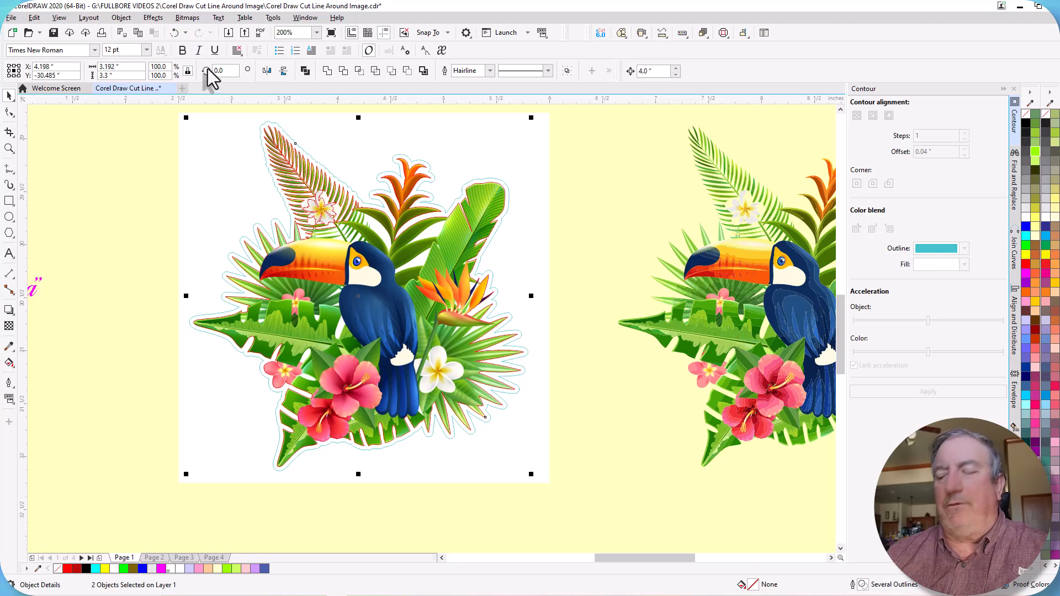
pyautogui.hotkey('ctrl', 'z')
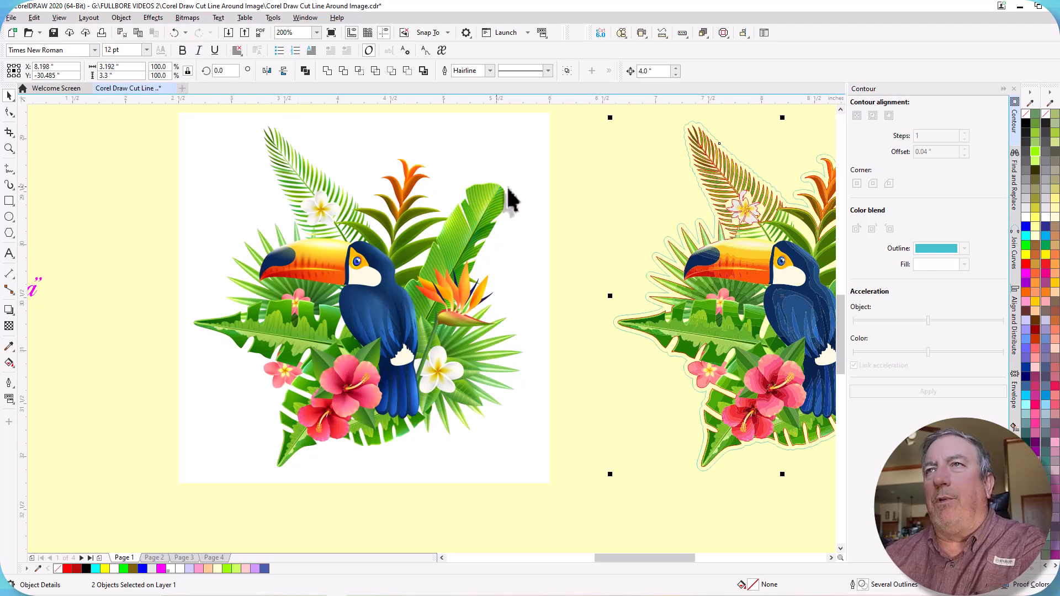
# Step: Move only the outer contour curve 4 inches left onto the original bitmap
pyautogui.click(651, 197)
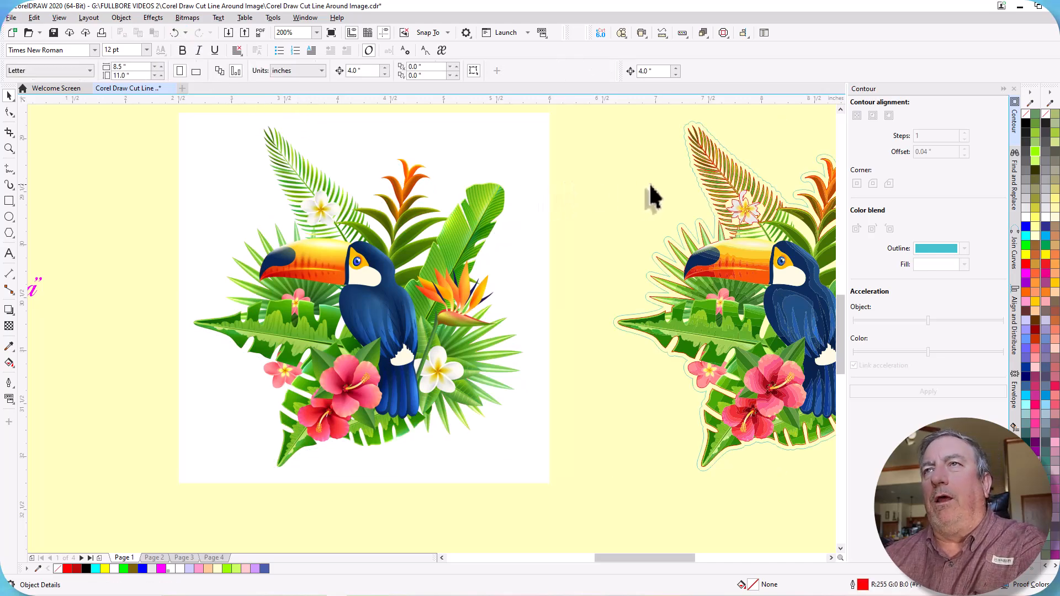
pyautogui.click(706, 204)
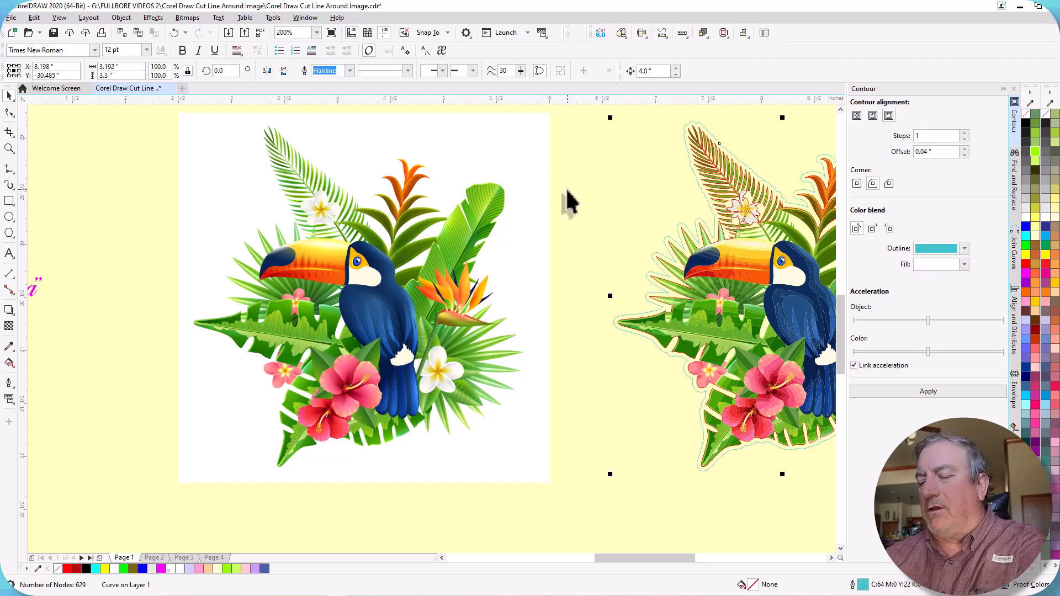
pyautogui.press('Left')
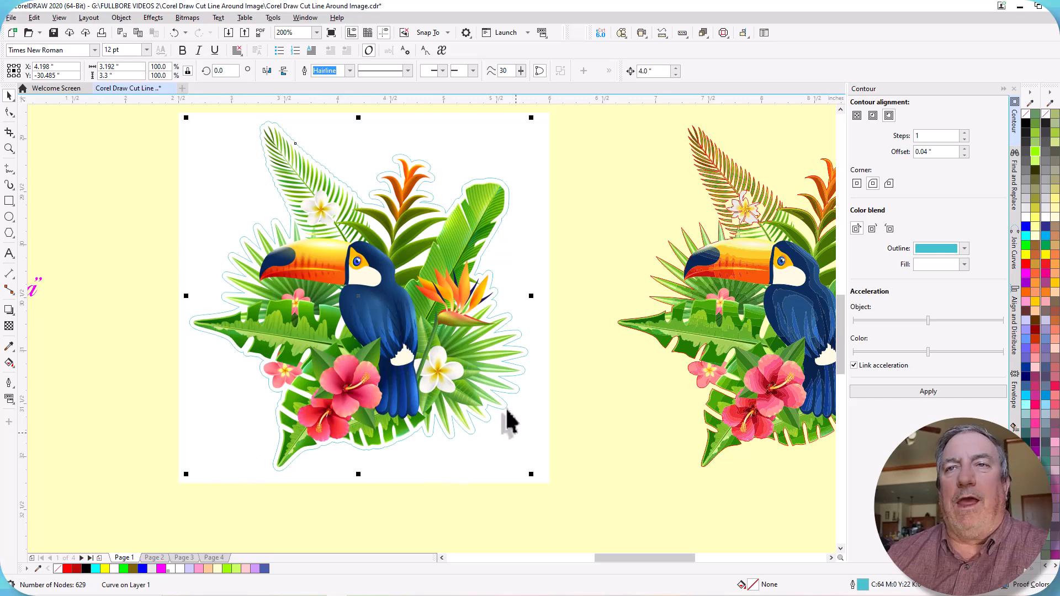
# Step: Intersect the original bitmap with the contour curve and move the resulting cut-out image 4 inches down
pyautogui.scroll(-1, 504, 298)
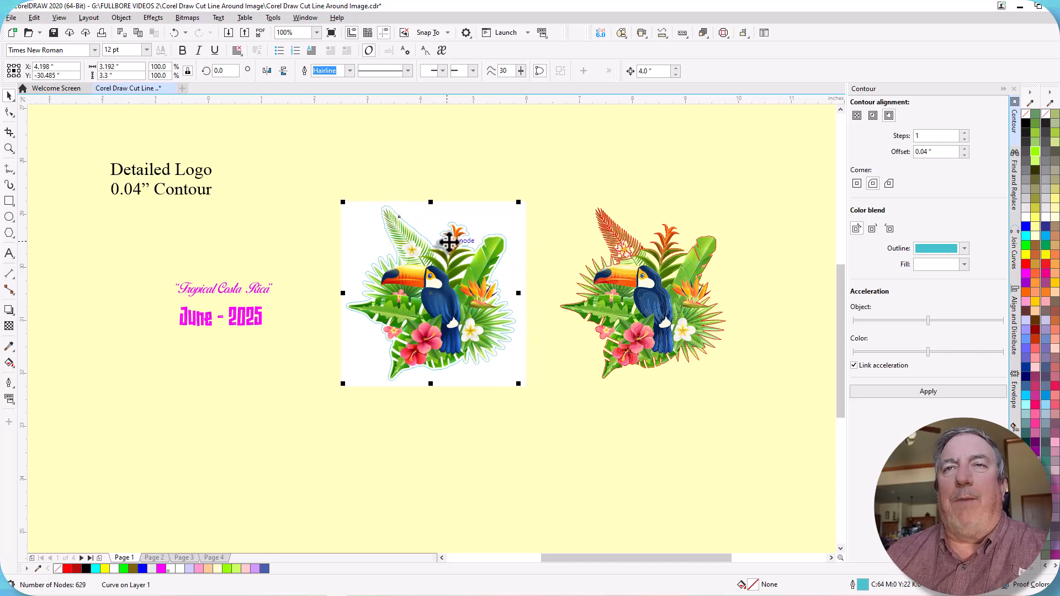
pyautogui.moveTo(286, 166); pyautogui.dragTo(557, 415)
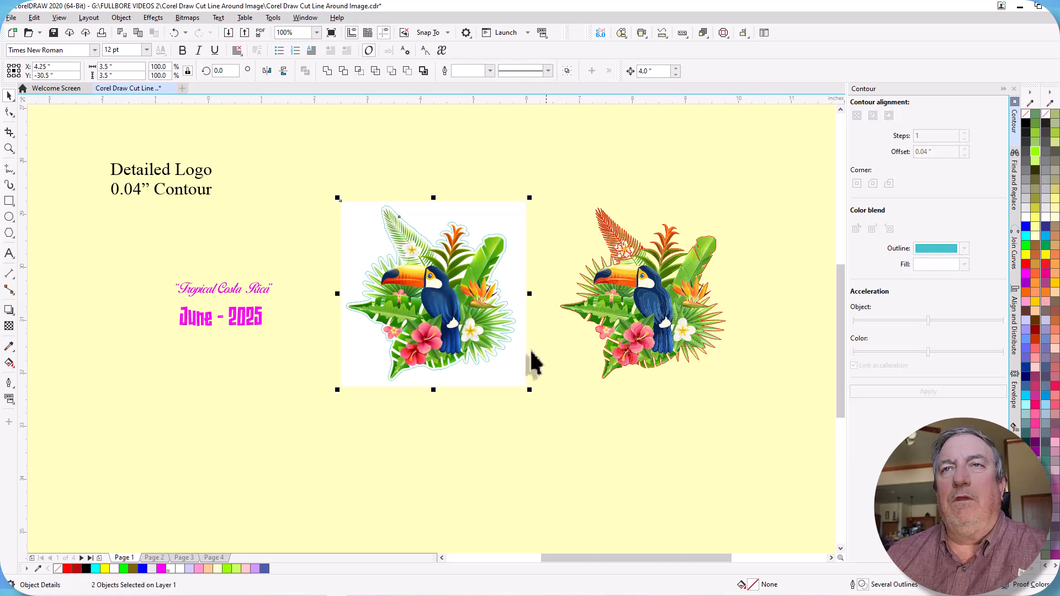
pyautogui.click(358, 70)
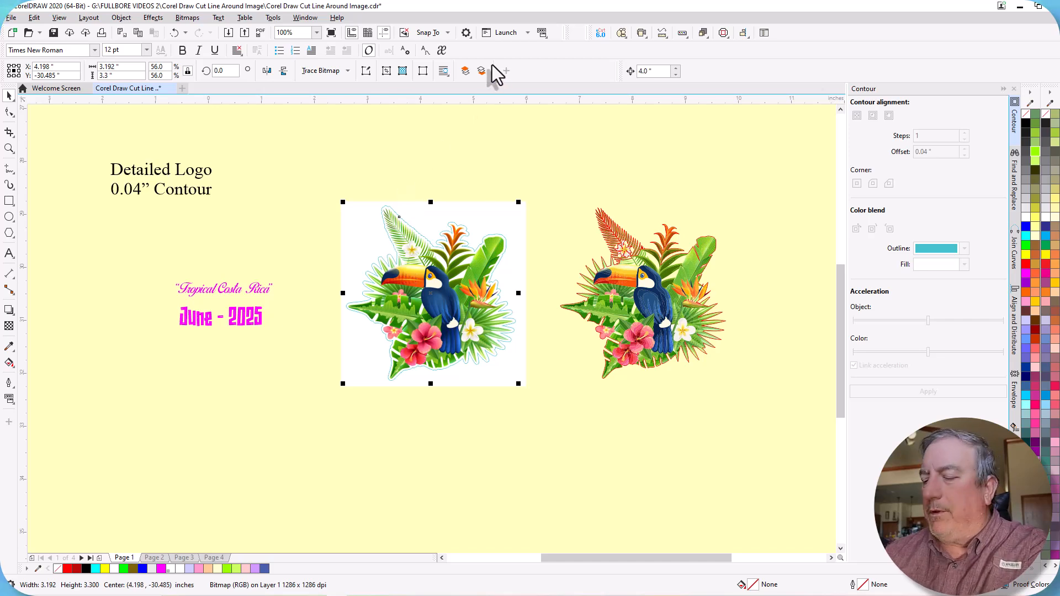
pyautogui.press('Down')
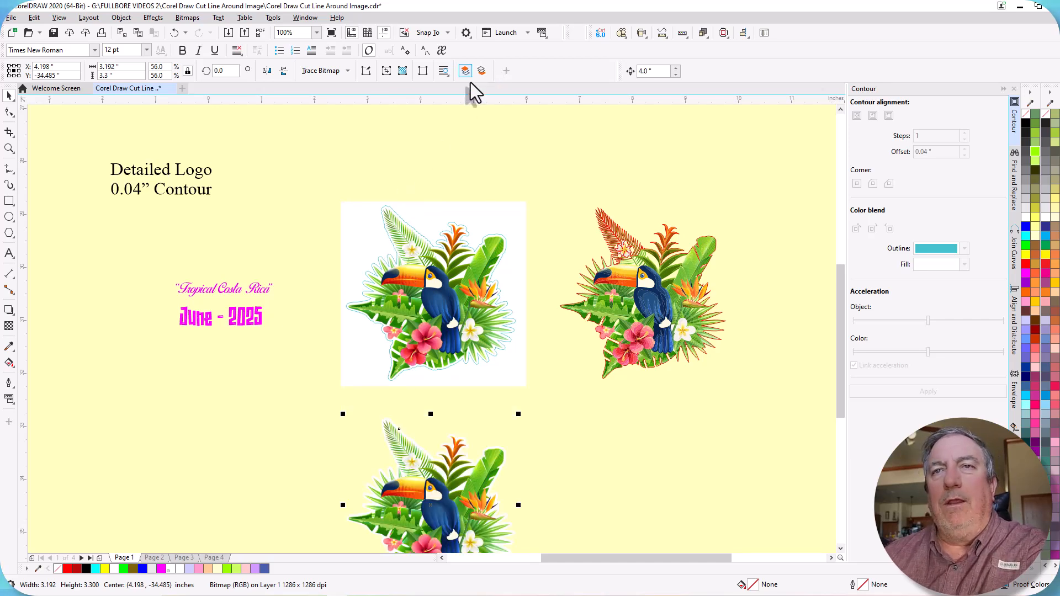
# Step: Move the contour cut line 4 inches down and 4 inches right, beside the cut-out toucan image
pyautogui.scroll(-2, 402, 208)
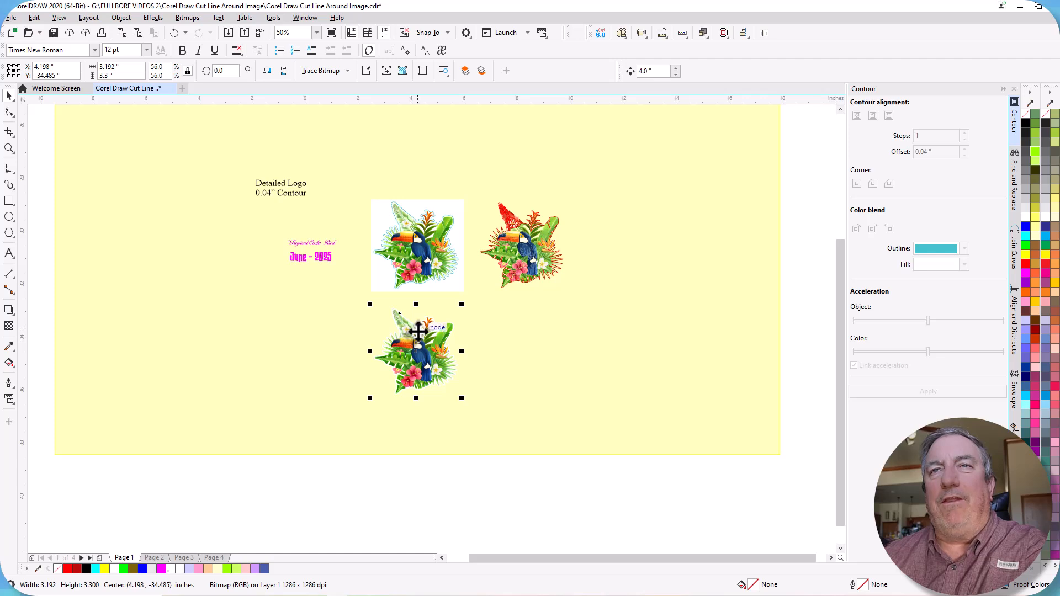
pyautogui.scroll(2, 448, 337)
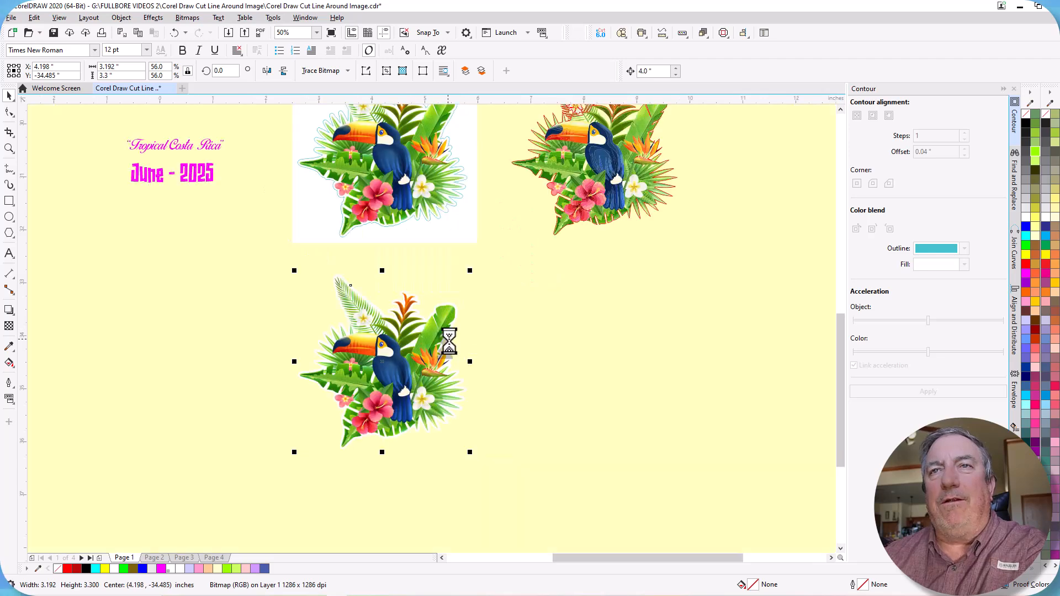
pyautogui.click(405, 232)
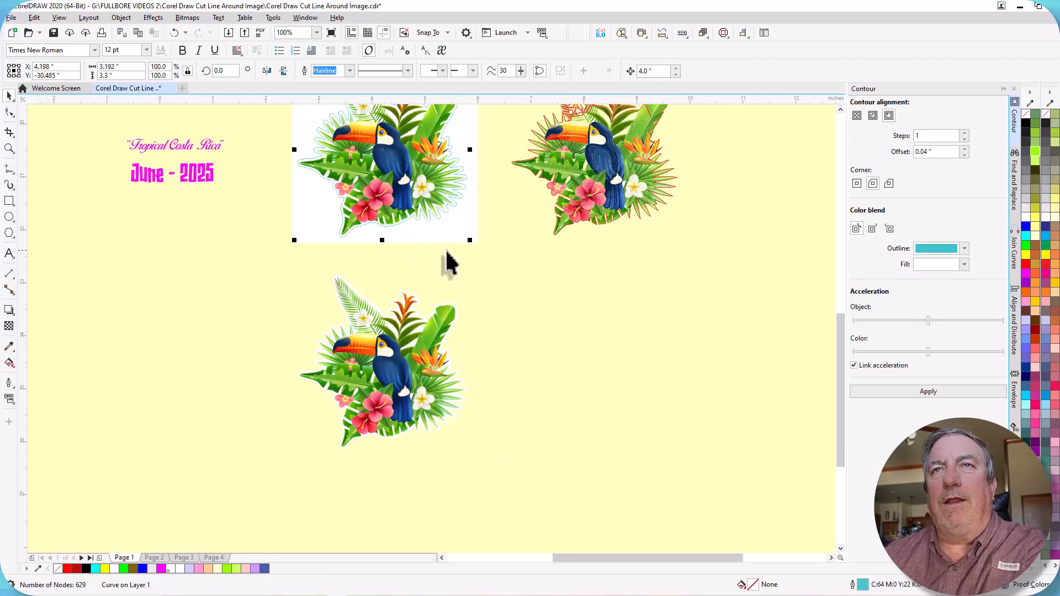
pyautogui.press('Down')
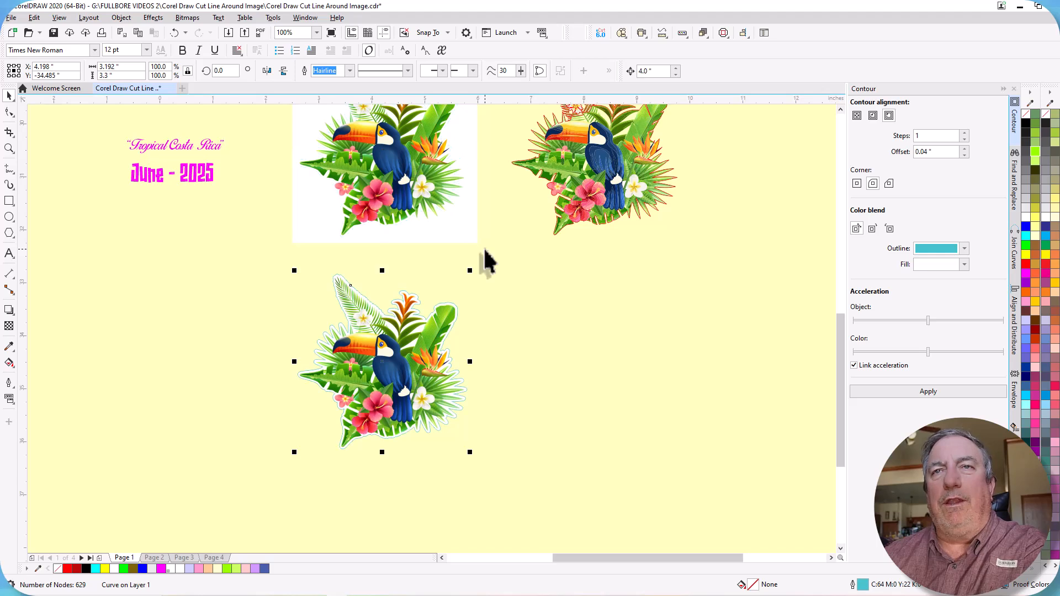
pyautogui.press('Right')
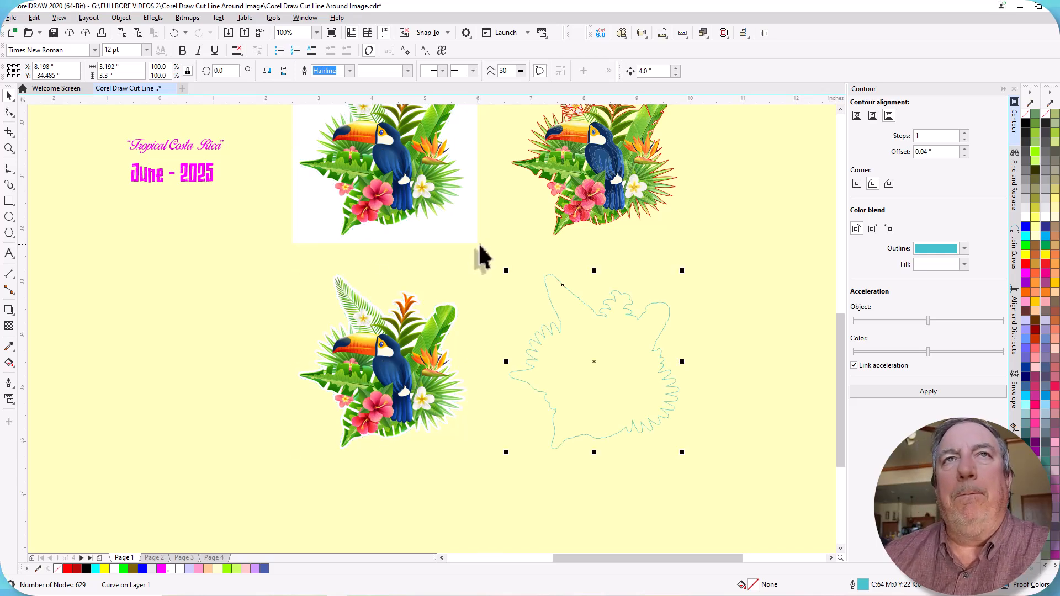
# Step: Move the "Tropical Costa Rica" and "June - 2025" texts each 4 inches right and 4 inches down onto the cut-out toucan image
pyautogui.click(146, 148)
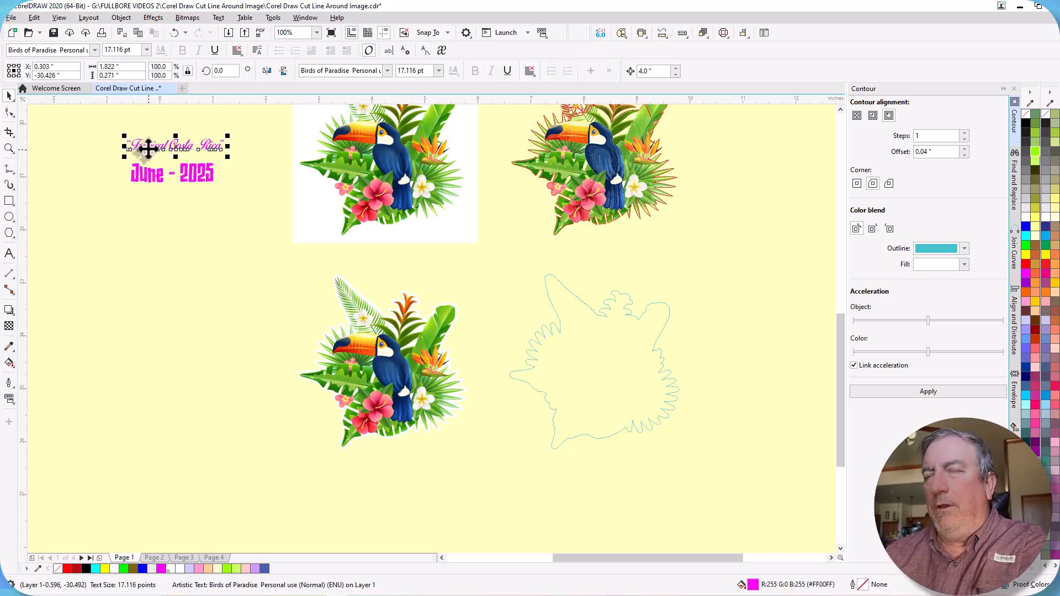
pyautogui.press('Right')
pyautogui.press('Down')
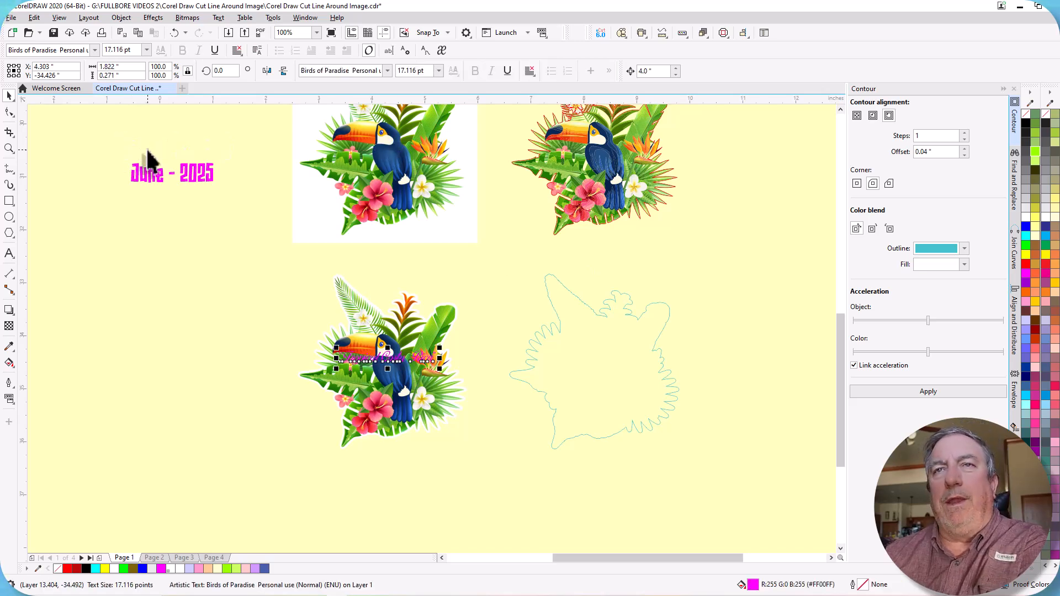
pyautogui.click(156, 180)
pyautogui.press('Right')
pyautogui.press('Down')
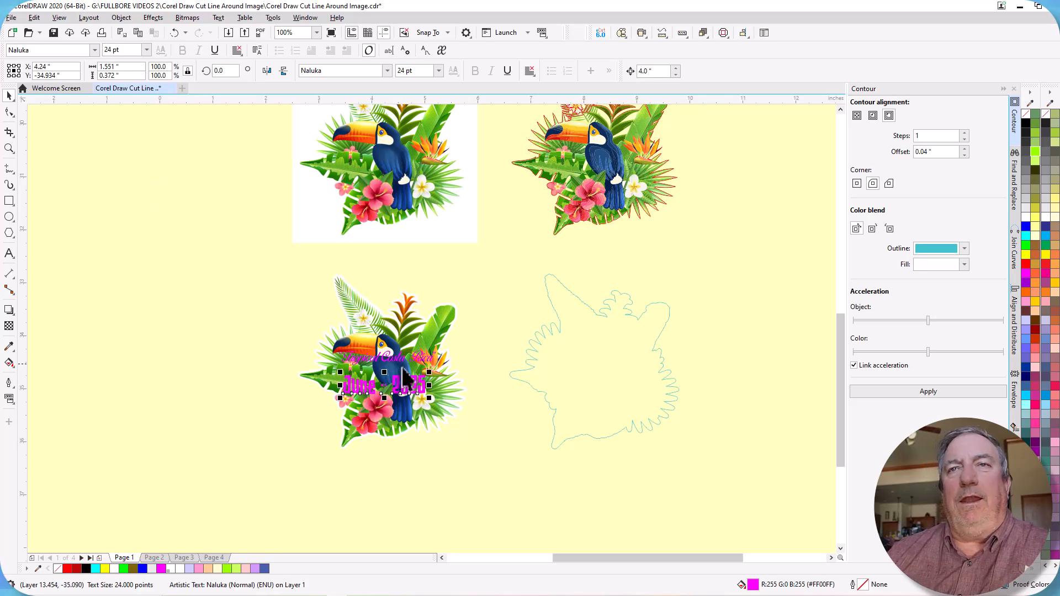
# Step: Apply a one-step outside contour with a 0.04-inch offset and white fill to the "Tropical Costa Rica" text
pyautogui.scroll(4, 392, 378)
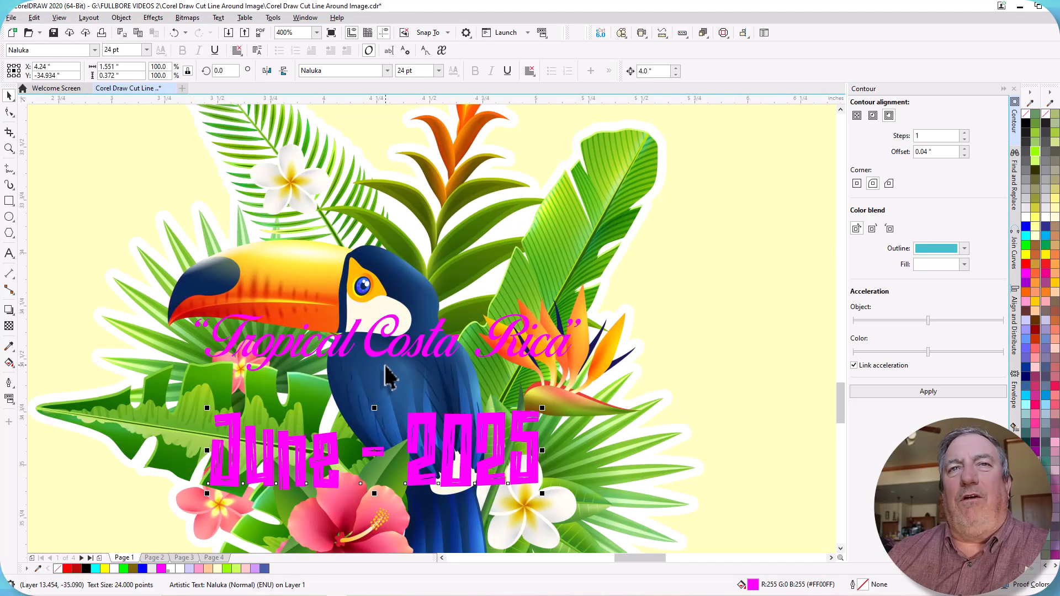
pyautogui.scroll(-2, 387, 371)
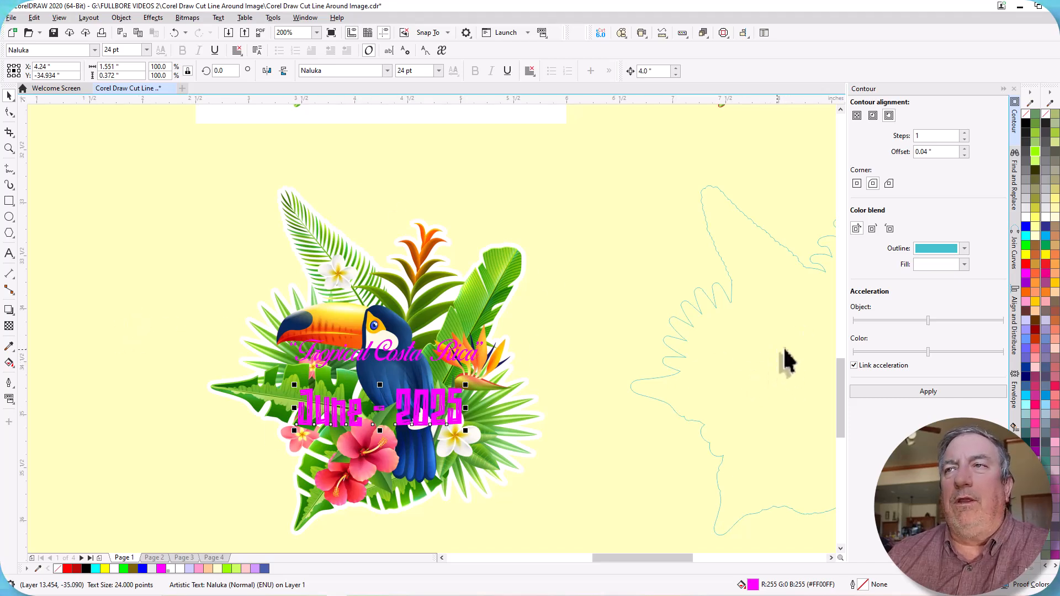
pyautogui.click(390, 365)
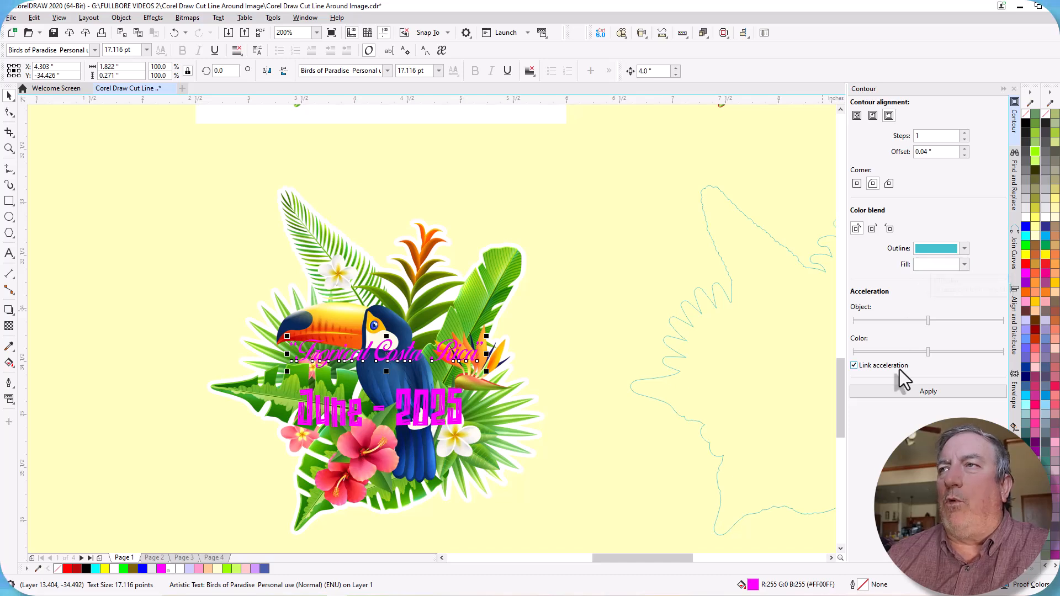
pyautogui.click(900, 389)
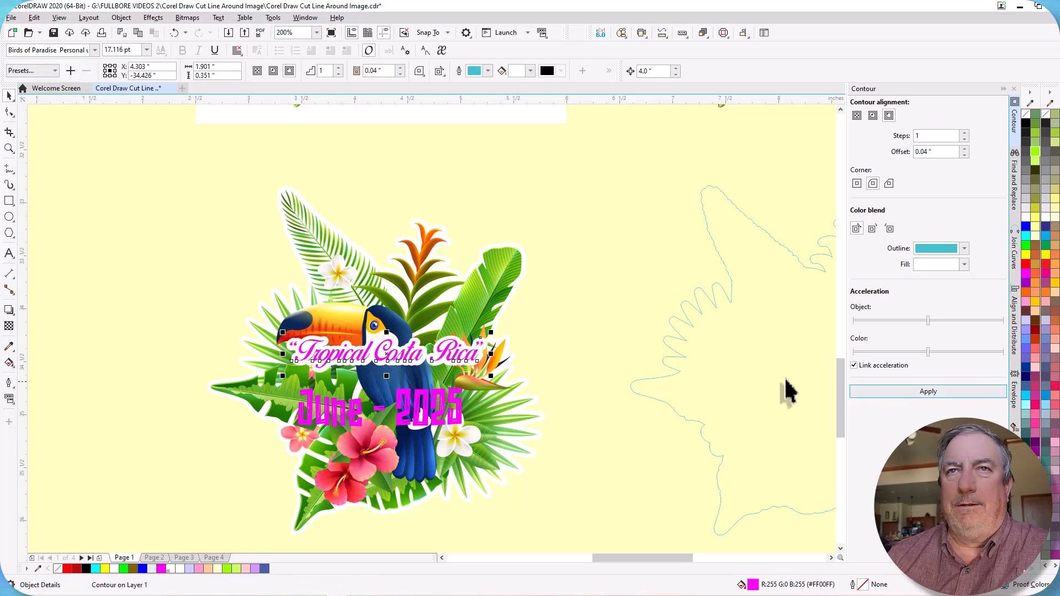
# Step: Apply a one-step outside contour with a 0.04-inch offset and white fill to the "June - 2025" text
pyautogui.click(428, 405)
pyautogui.click(427, 406)
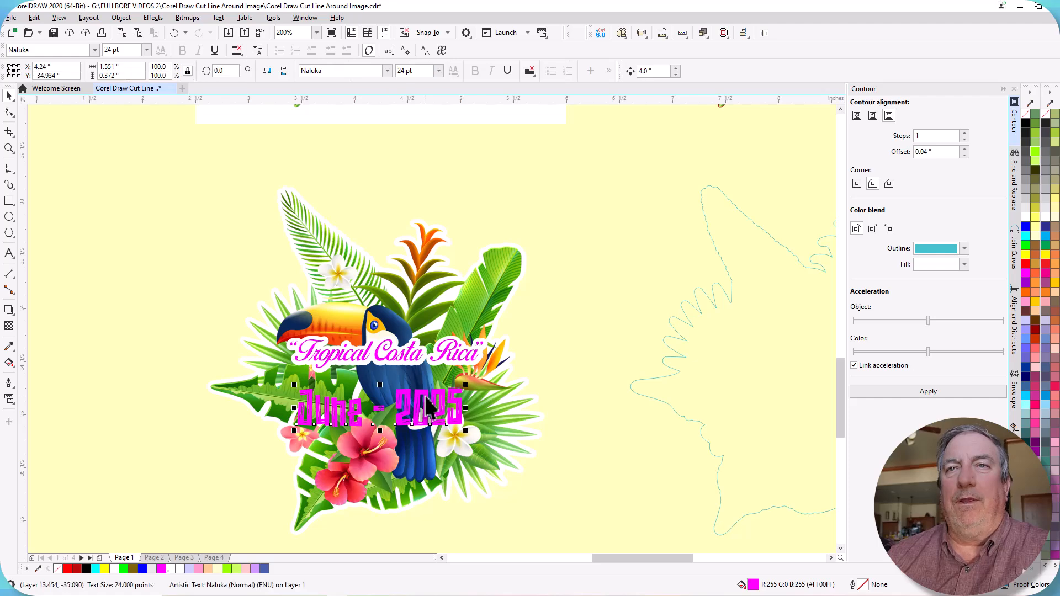
pyautogui.click(960, 392)
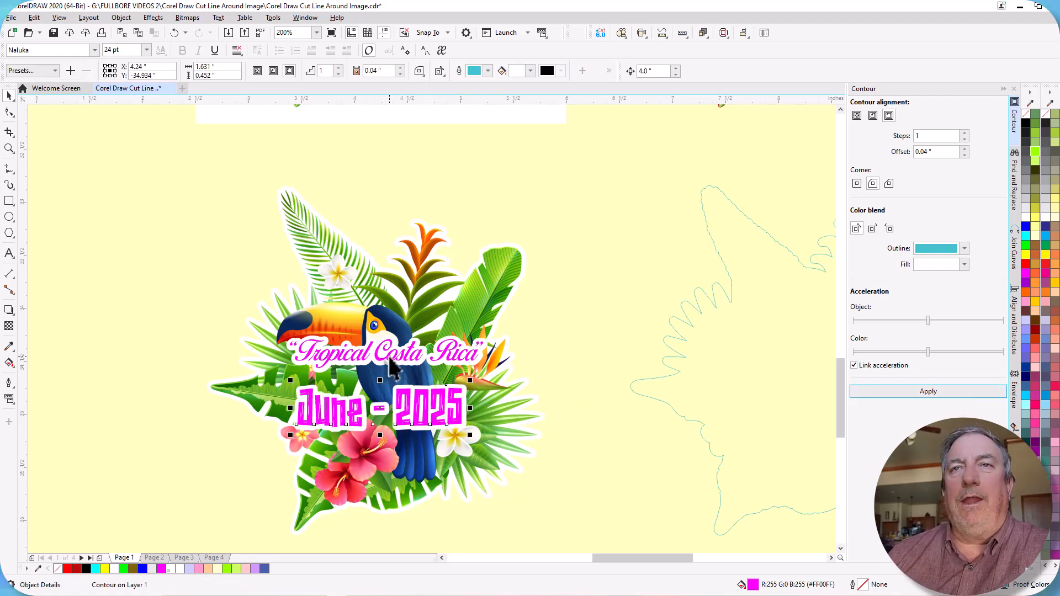
pyautogui.scroll(2, 390, 361)
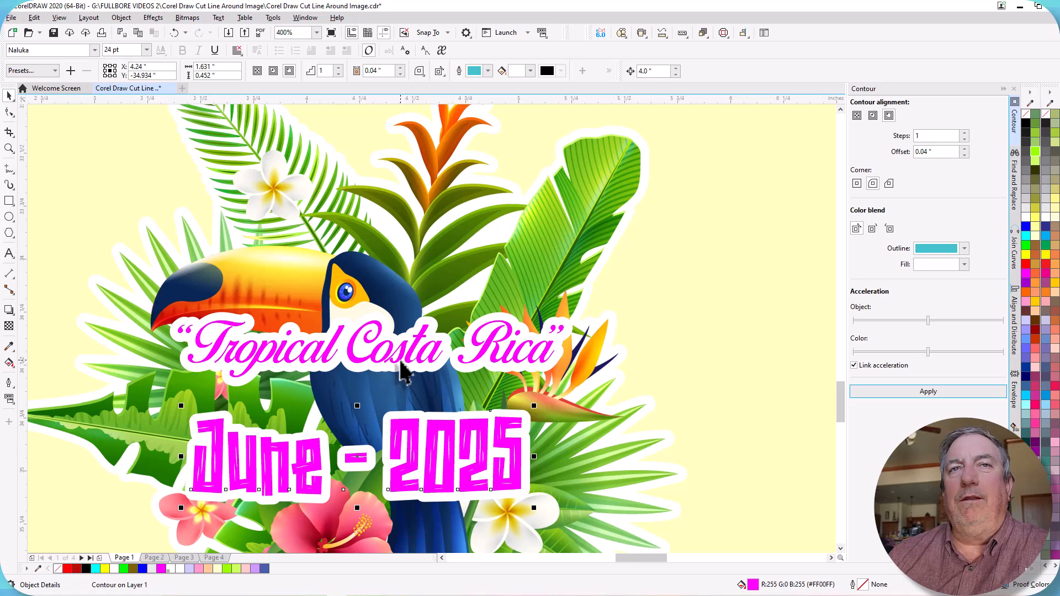
pyautogui.scroll(-4, 402, 371)
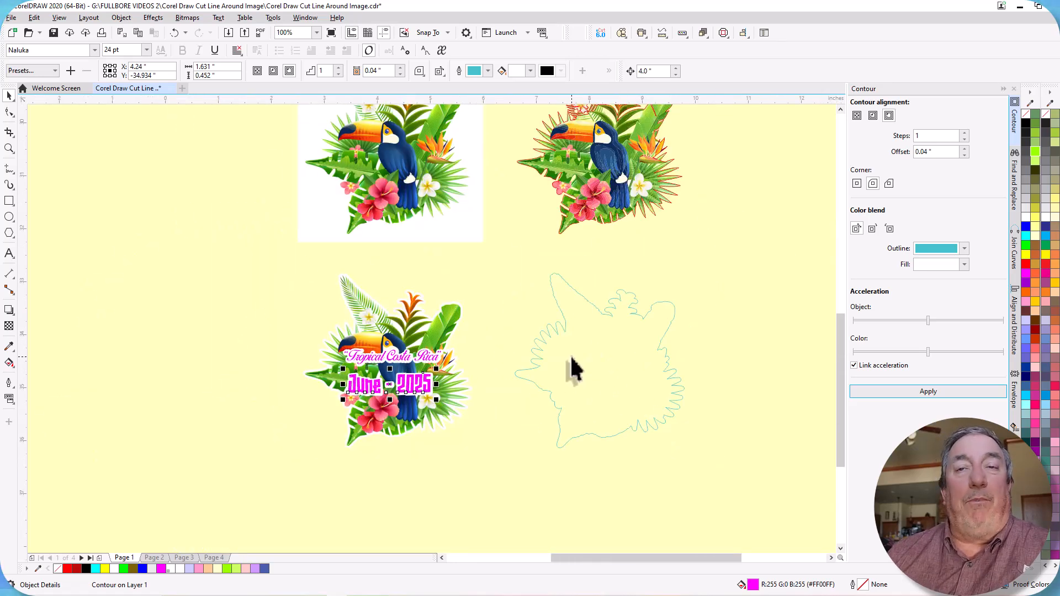
# Step: Mirror the cut-out toucan image together with both contoured texts horizontally, leaving out the separate contour cut line
pyautogui.moveTo(243, 263); pyautogui.dragTo(500, 467)
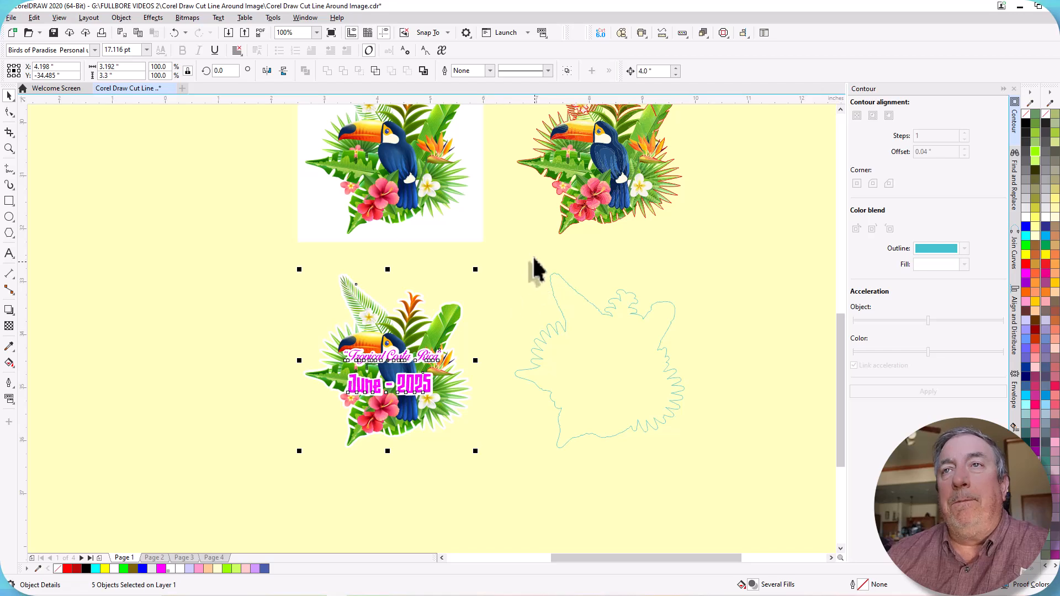
pyautogui.moveTo(499, 257); pyautogui.dragTo(710, 480)
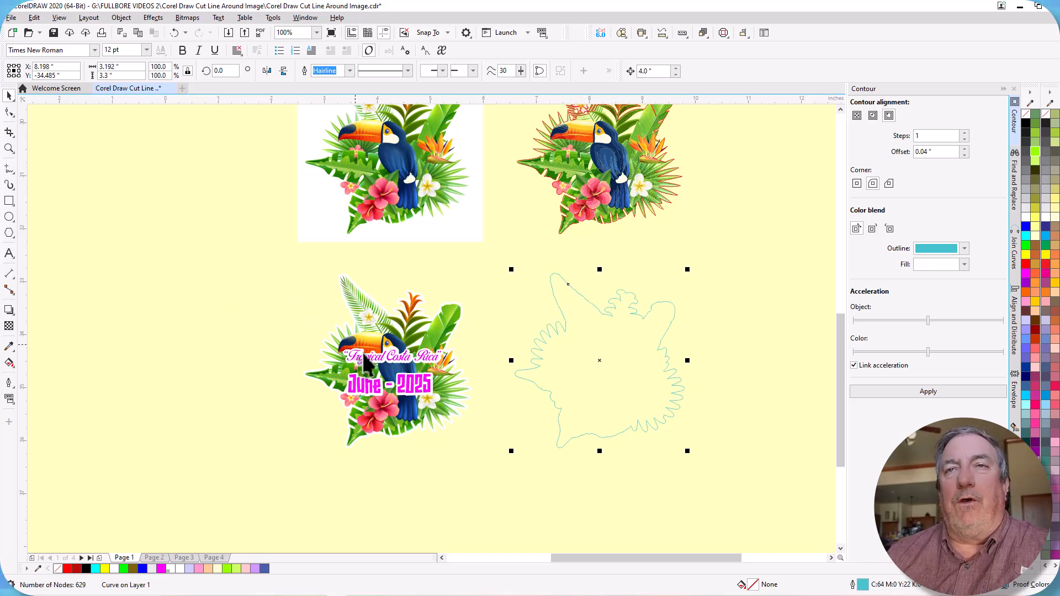
pyautogui.moveTo(265, 262); pyautogui.dragTo(497, 475)
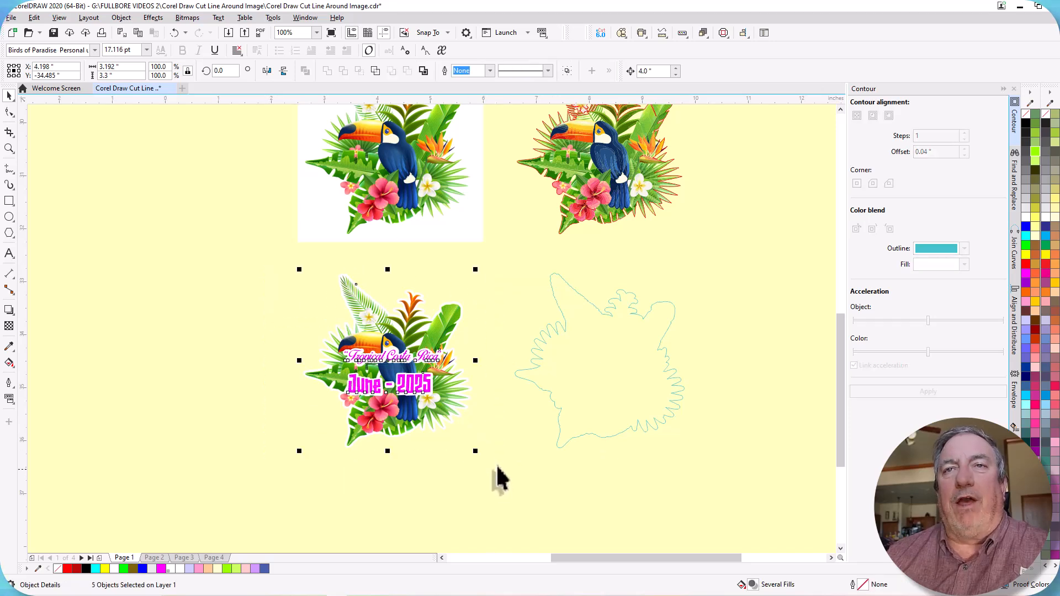
pyautogui.click(267, 71)
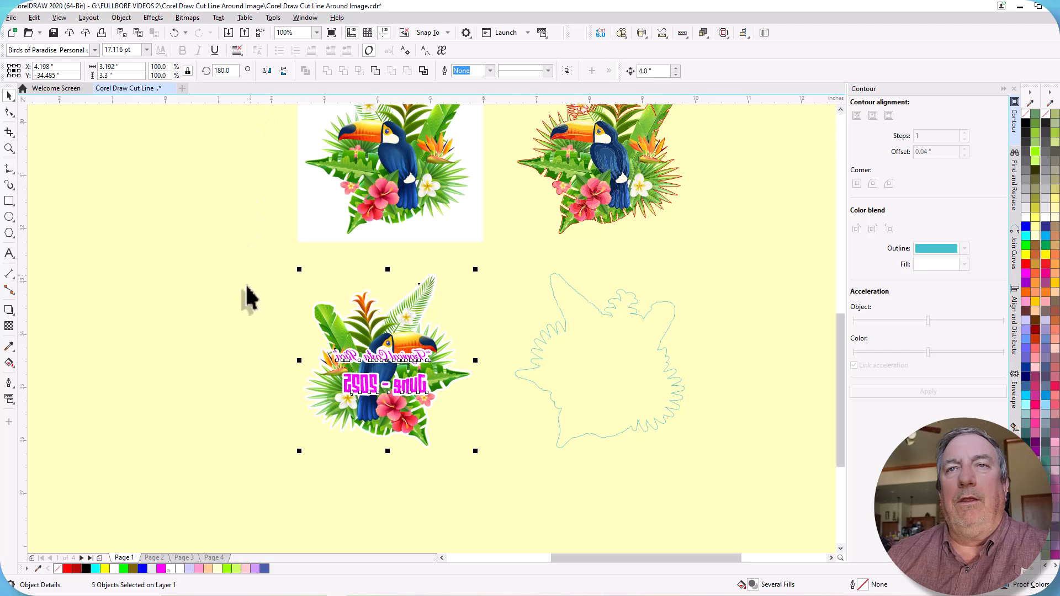
pyautogui.click(236, 307)
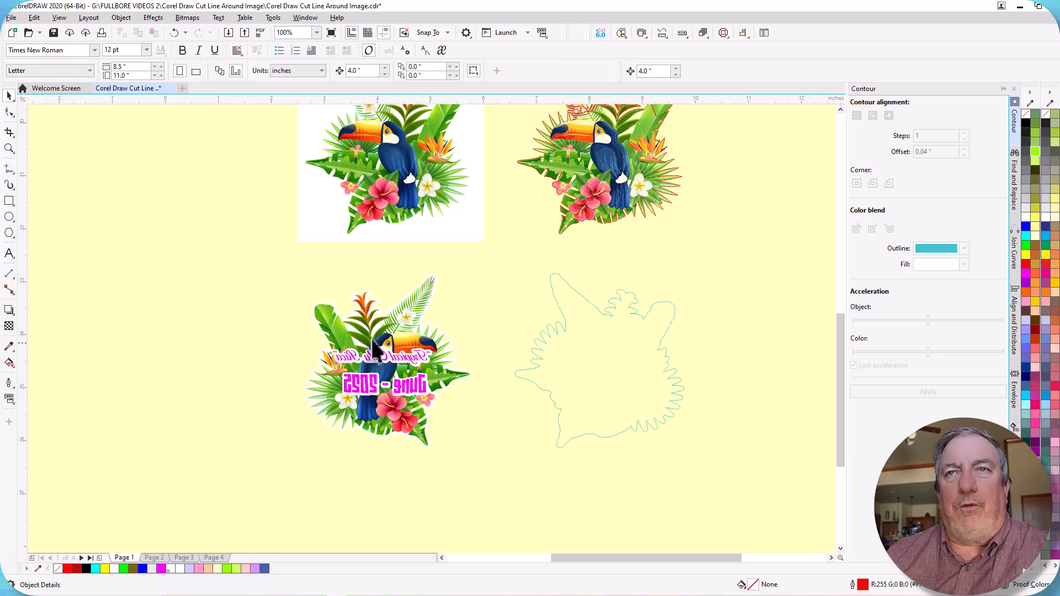